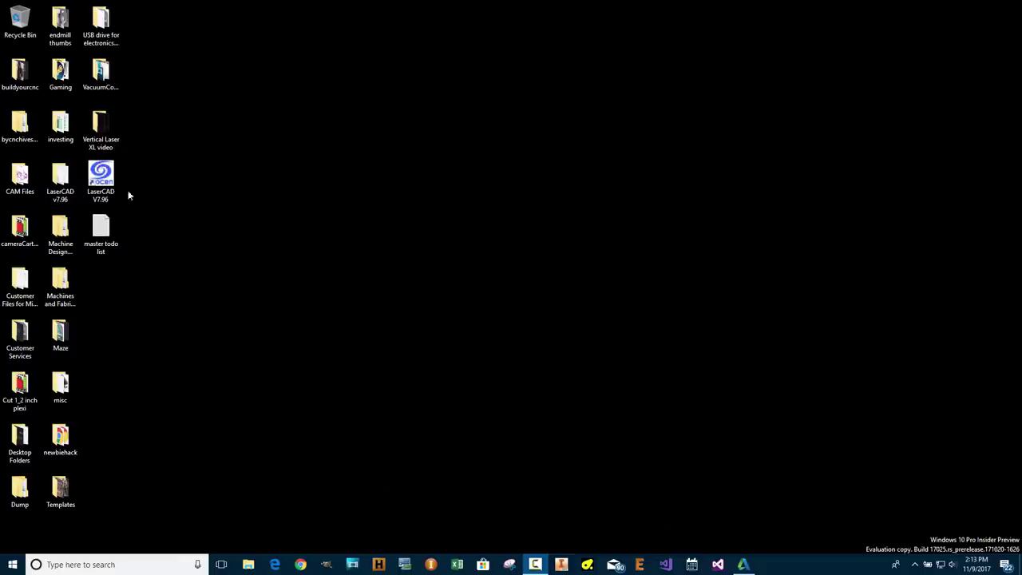
Step: Open LaserCAD V7.96 and draw a horizontal line about 8 mm long near the lower-left corner of the work area
double_click(102, 177)
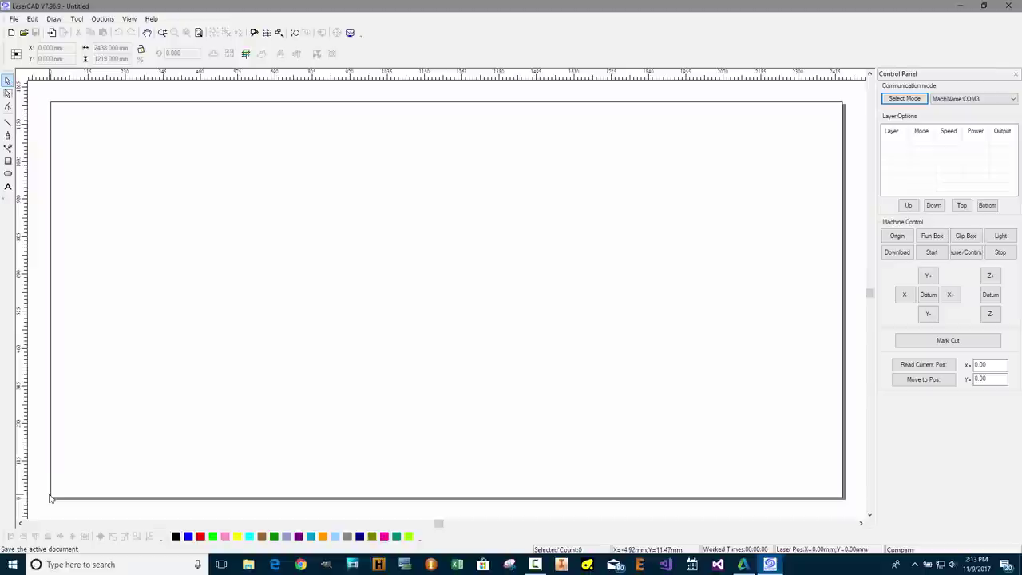
scroll(49, 499, "up", 4)
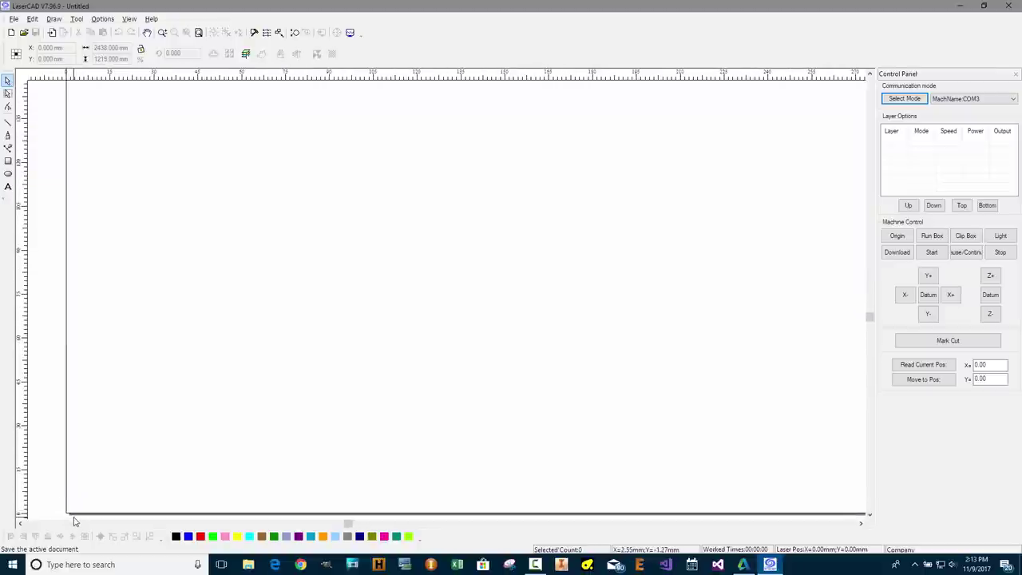
scroll(73, 519, "up", 3)
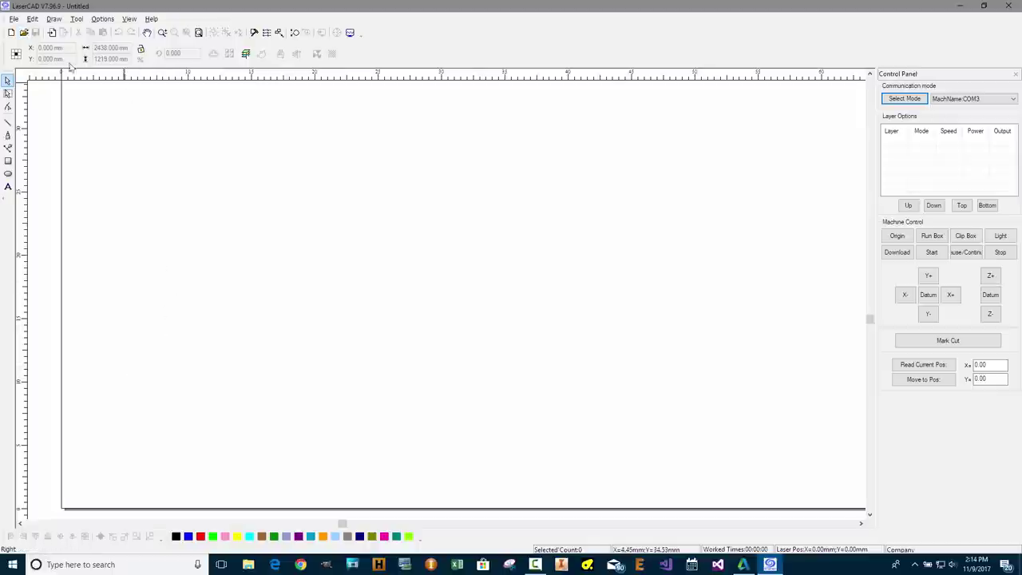
left_click(7, 123)
mouse_move(79, 490)
left_mouse_down()
mouse_move(226, 487)
mouse_move(176, 488)
left_mouse_up()
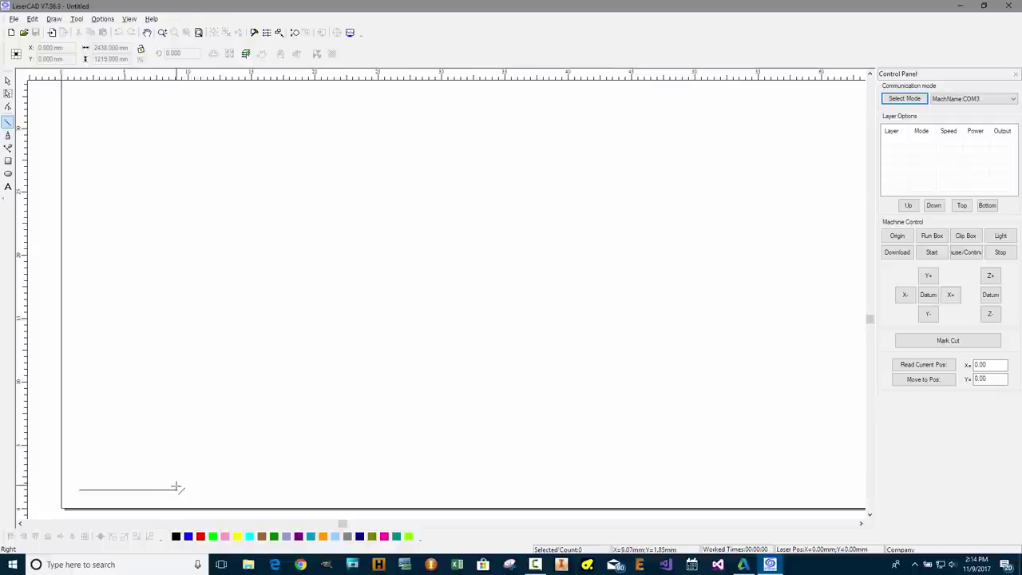
left_click(169, 491)
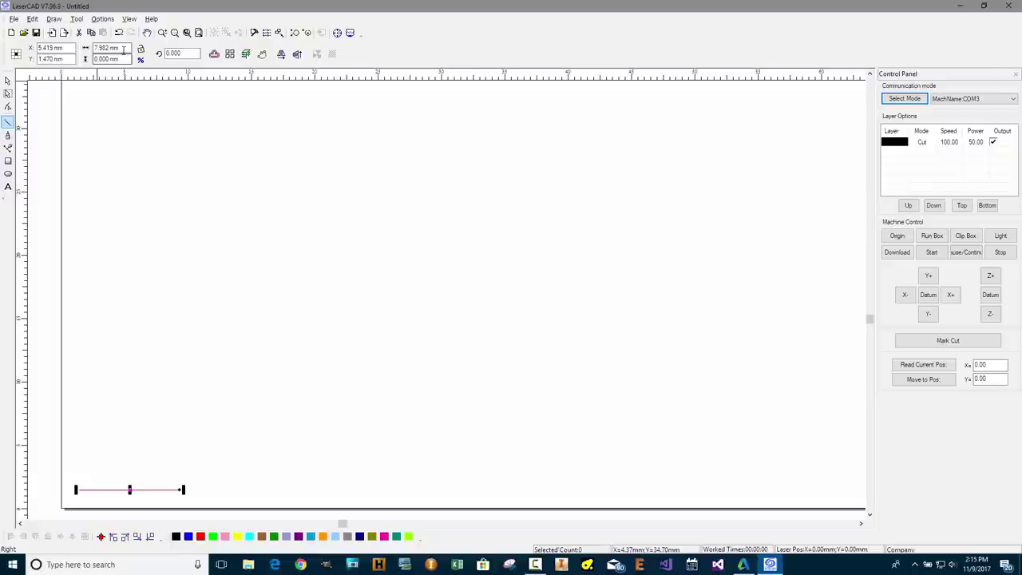
Step: Set the line's length to 100 mm and move it inside the work area, centred at about X 53.4, Y 5.6 mm
left_click_drag(123, 48, 85, 48)
type("100")
key("Return")
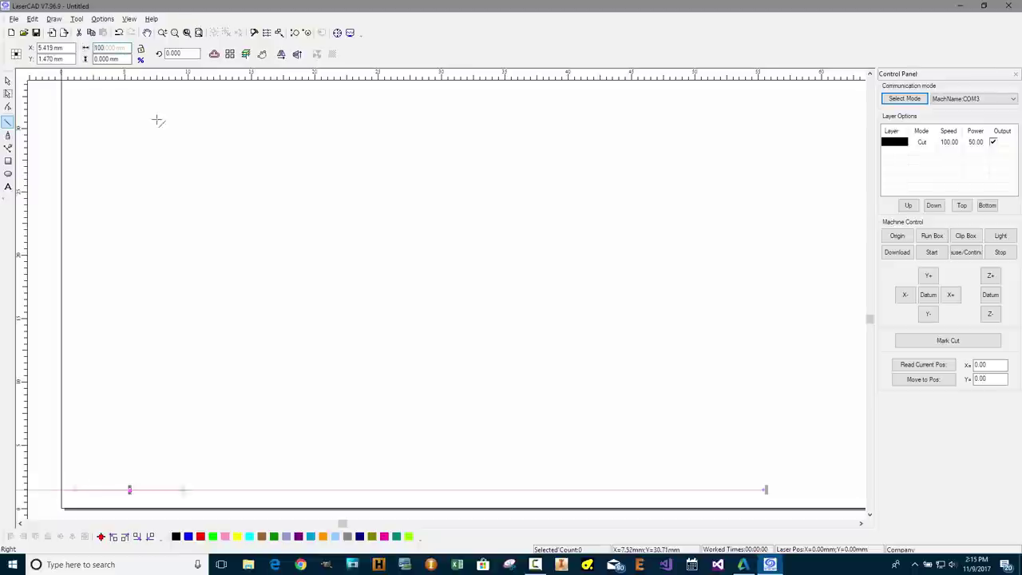
scroll(486, 333, "down", 6)
left_click_drag(398, 379, 554, 365)
scroll(231, 455, "down", 10)
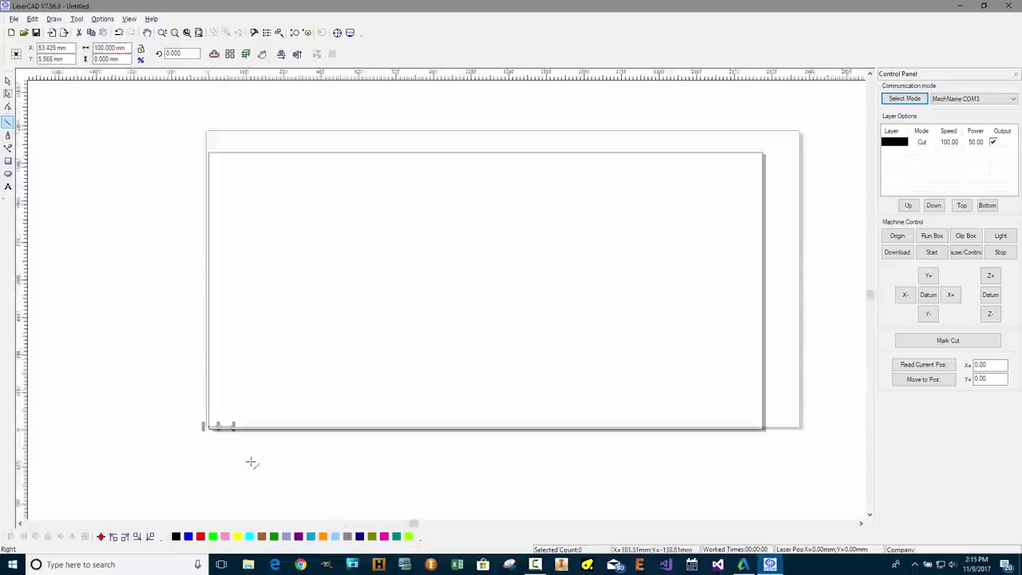
scroll(240, 467, "up", 6)
scroll(127, 242, "up", 3)
scroll(125, 243, "up", 1)
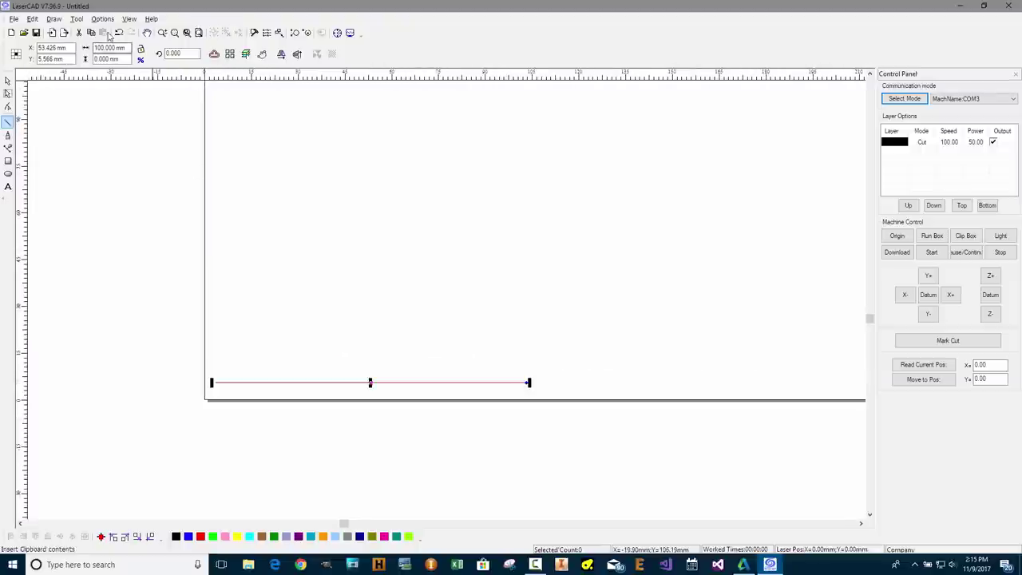
Step: Set the line's length to 70 mm and duplicate it into a stack of five parallel horizontal lines
left_click_drag(127, 47, 76, 48)
type("70")
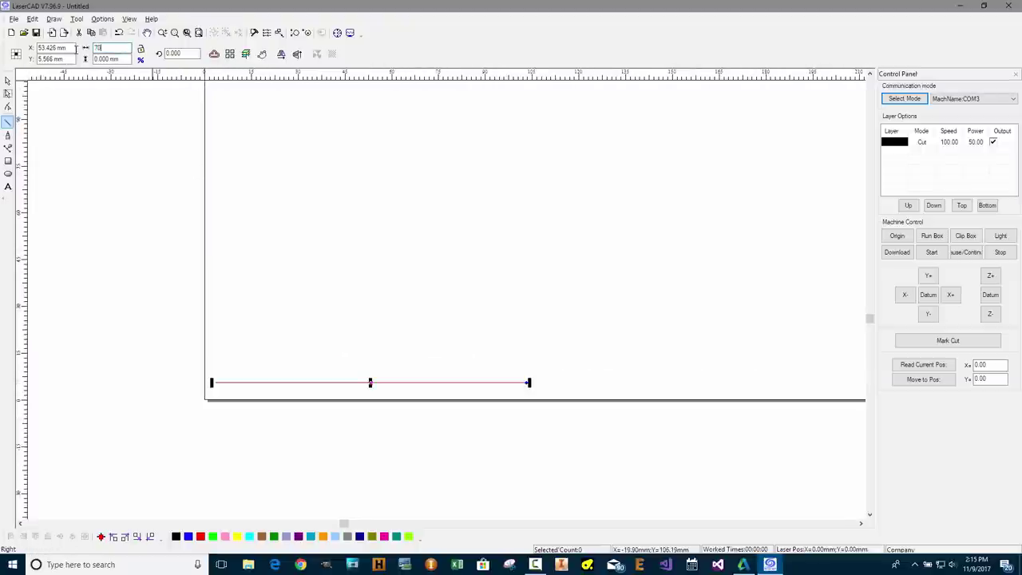
key("Return")
left_click_drag(372, 381, 336, 332)
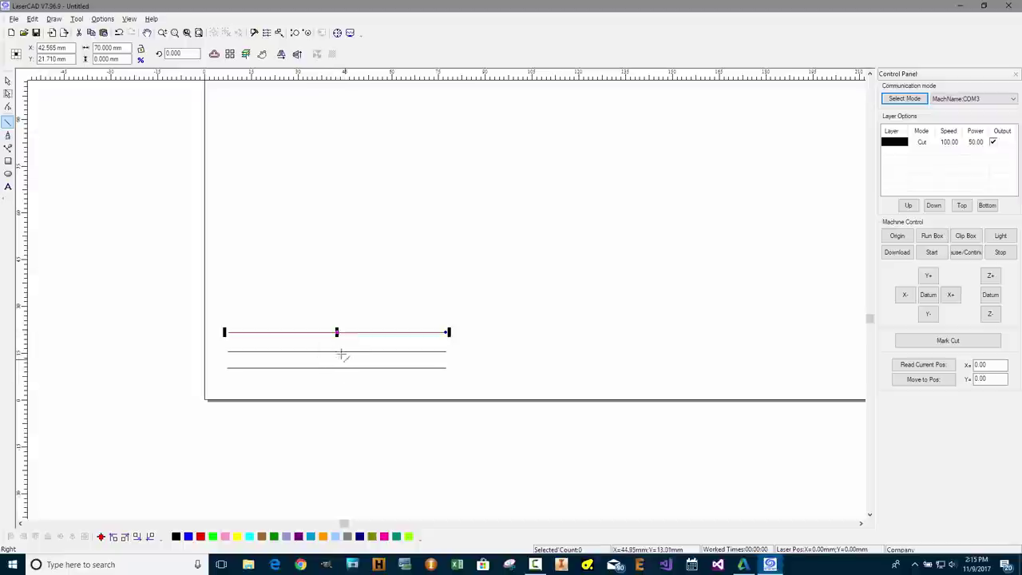
left_click_drag(336, 333, 338, 296)
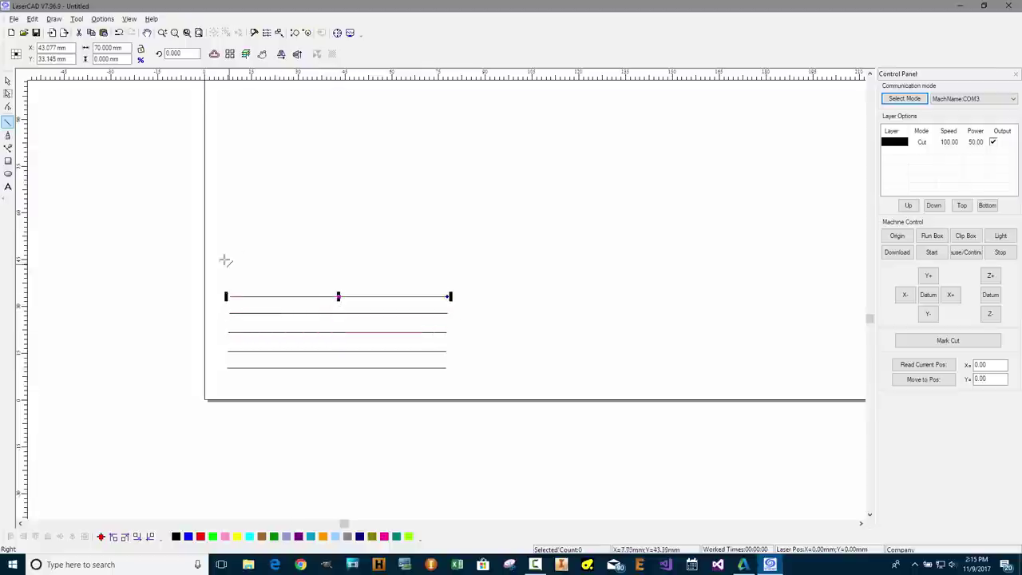
Step: Try the top line at X 10 mm, then move it back into the work area at about X 37.3 mm
left_click(44, 48)
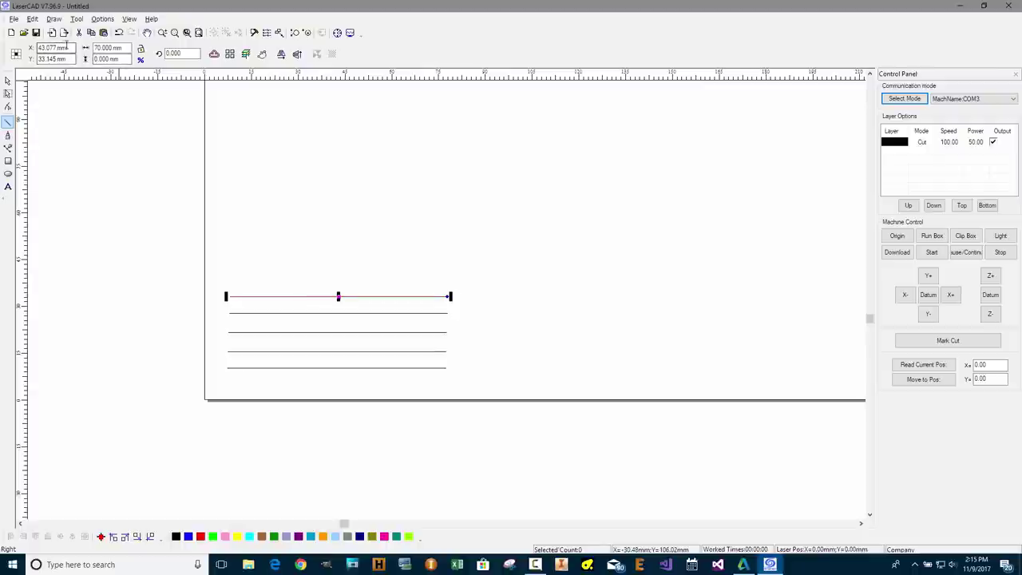
left_click_drag(45, 48, 35, 50)
type("10")
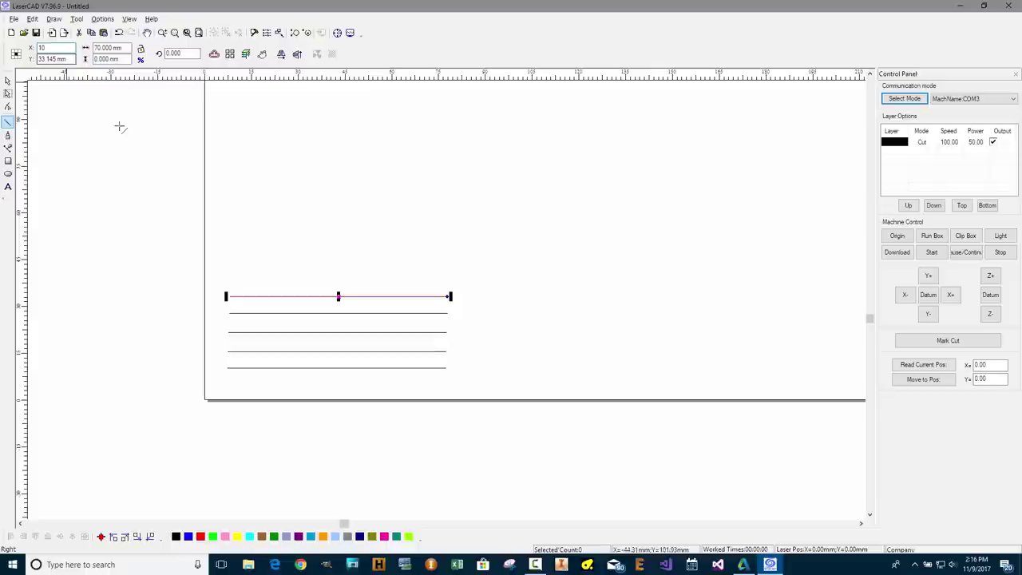
key("Return")
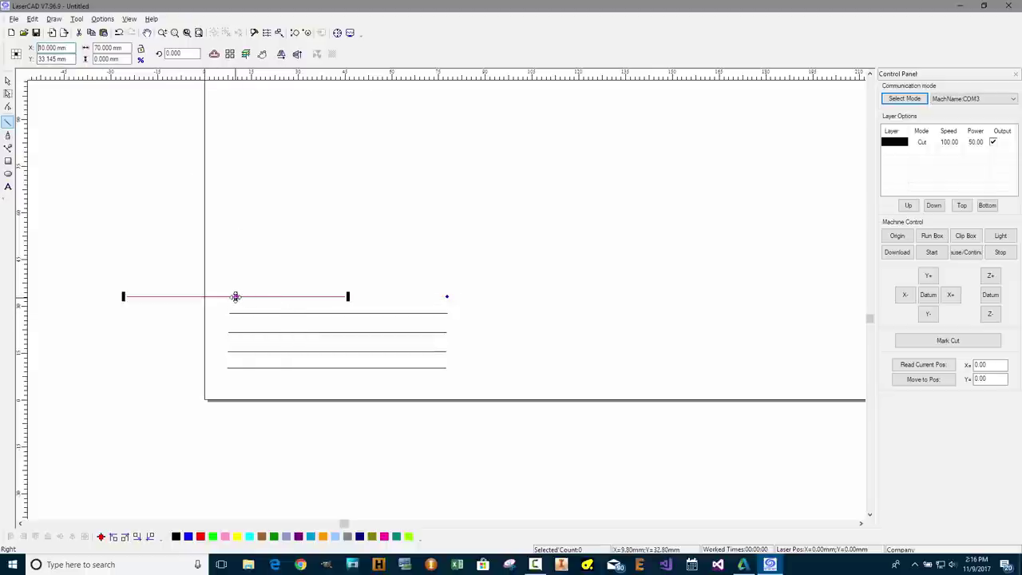
left_click_drag(236, 296, 320, 297)
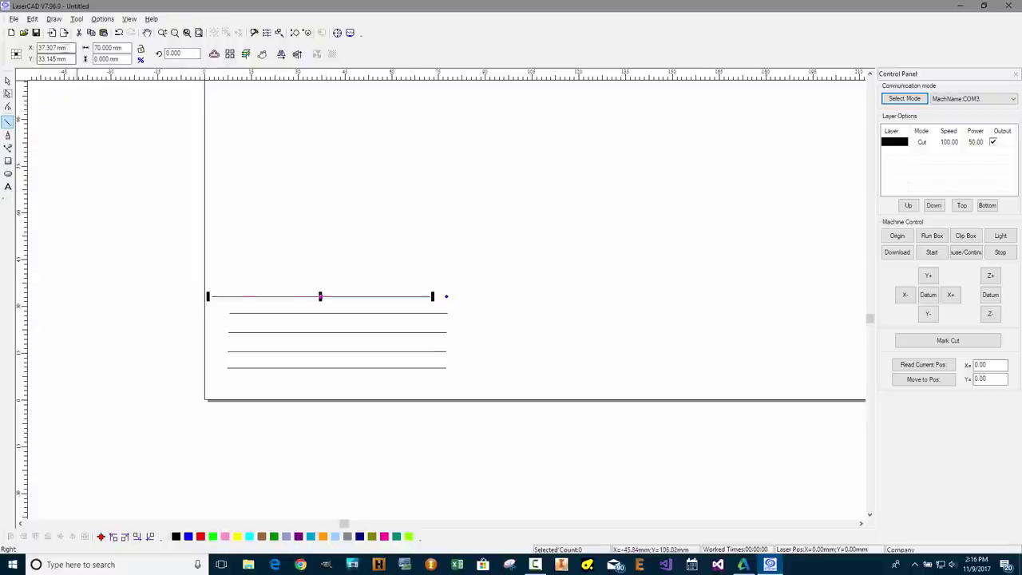
Step: Set the top line's X position to 35 mm, then correct it to 40 mm
left_click_drag(68, 47, 32, 53)
type("35")
key("Return")
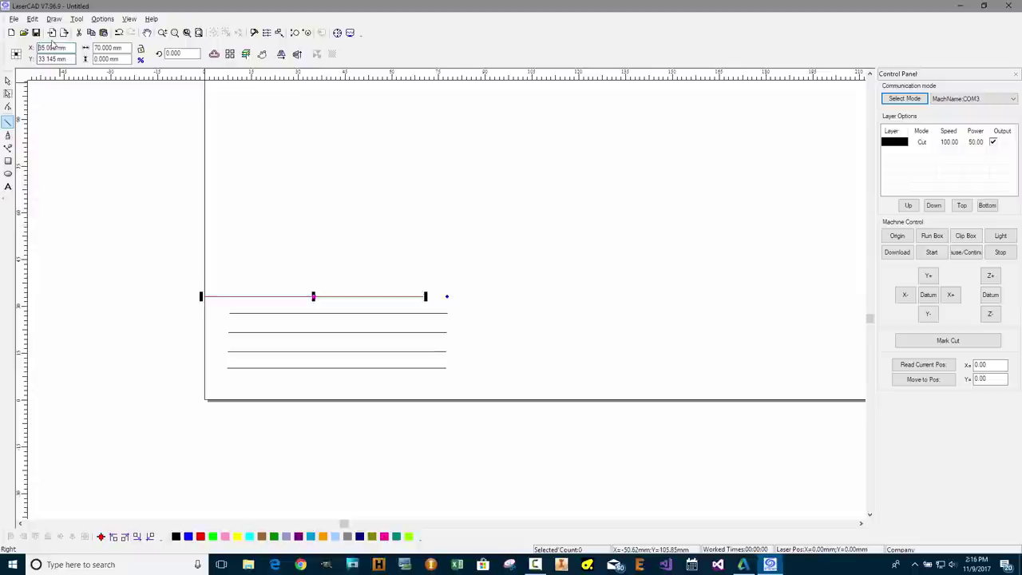
type("40")
key("Return")
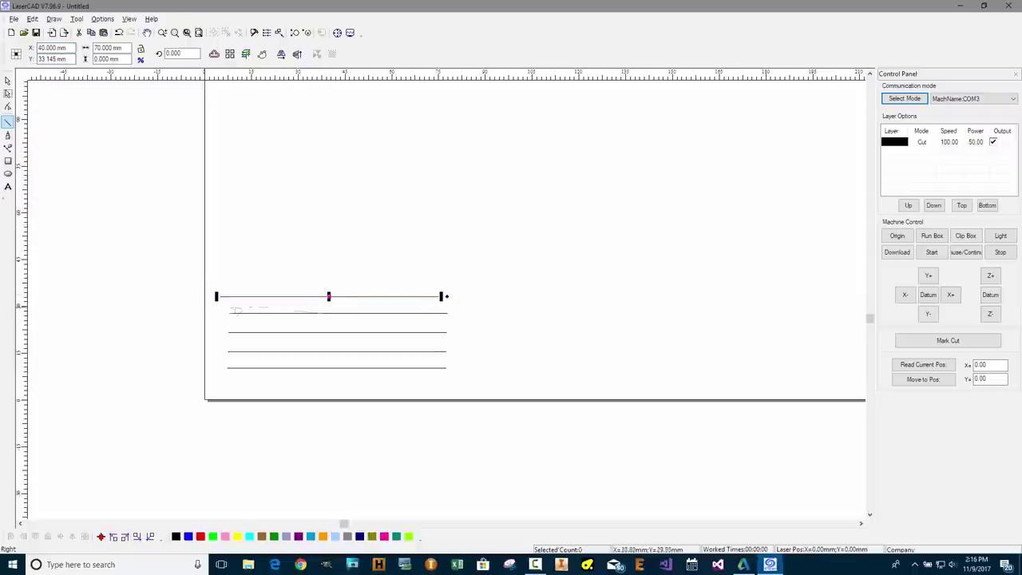
left_click(234, 310)
left_click_drag(322, 311, 300, 301)
key("ctrl+z")
Step: Set the X position of the second and third lines from the top to 40 mm
left_click(7, 81)
left_click(290, 312)
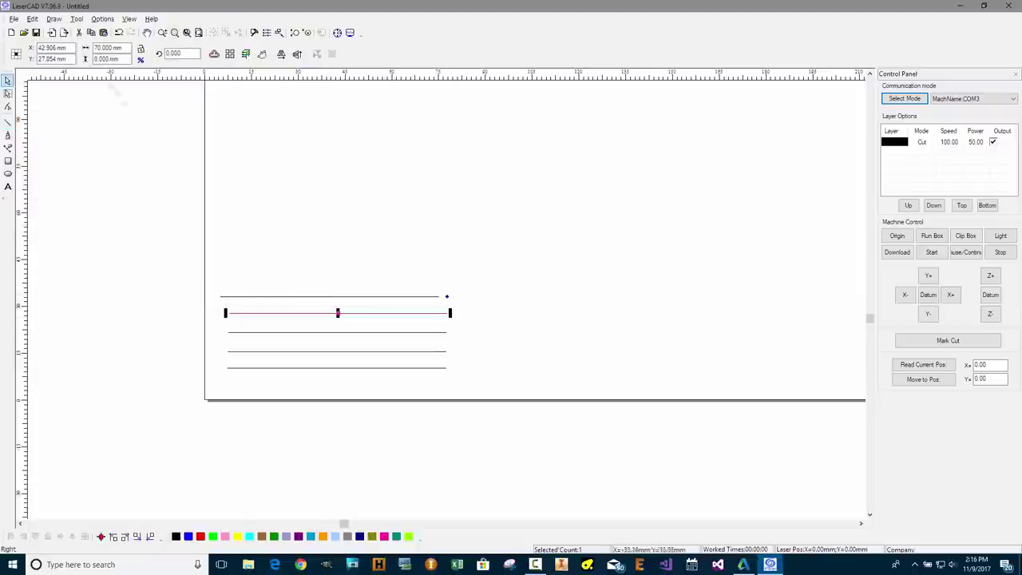
left_click_drag(72, 48, 12, 49)
type("40")
key("Return")
left_click(231, 332)
type("40")
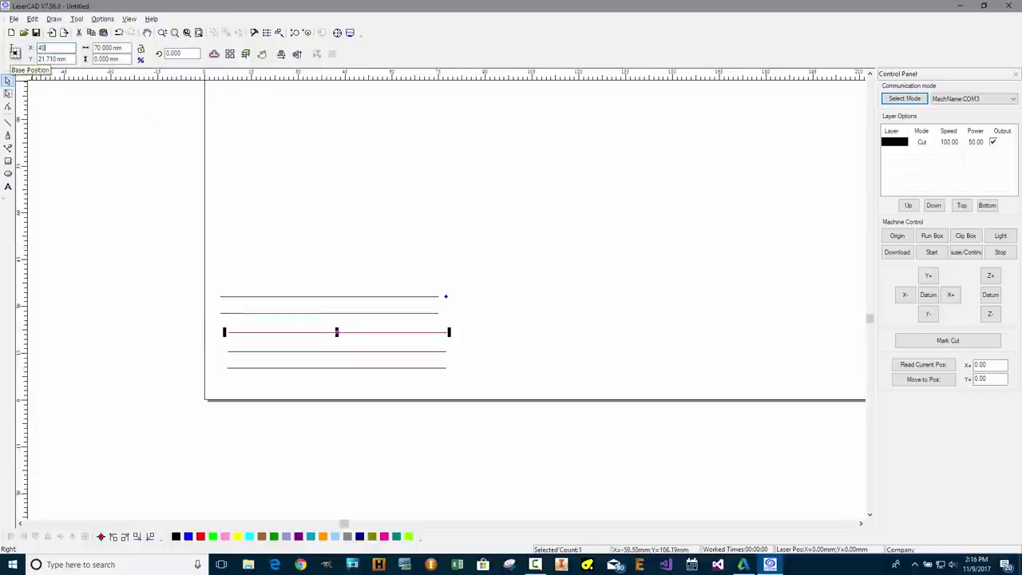
key("Return")
Step: Set the X position of the two lowest lines to 40 mm so they align with the others
left_click_drag(219, 345, 466, 365)
left_click_drag(72, 48, 13, 49)
type("40")
key("Return")
left_click_drag(220, 362, 464, 387)
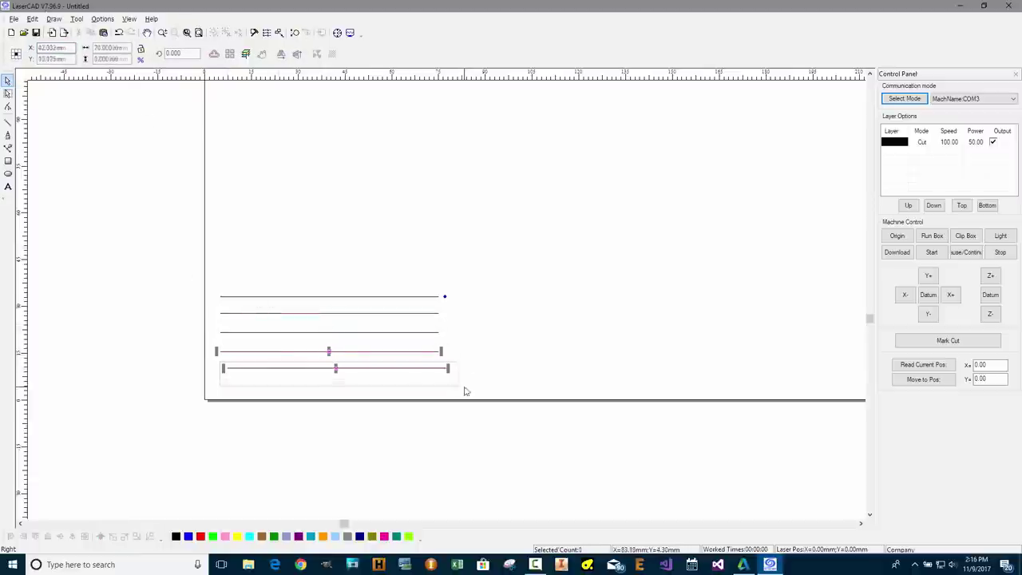
left_click_drag(74, 48, 9, 51)
type("40")
key("Return")
Step: Set the Y position of the lowest line to 5 mm and of the line above it to 10 mm
left_click_drag(216, 287, 445, 318)
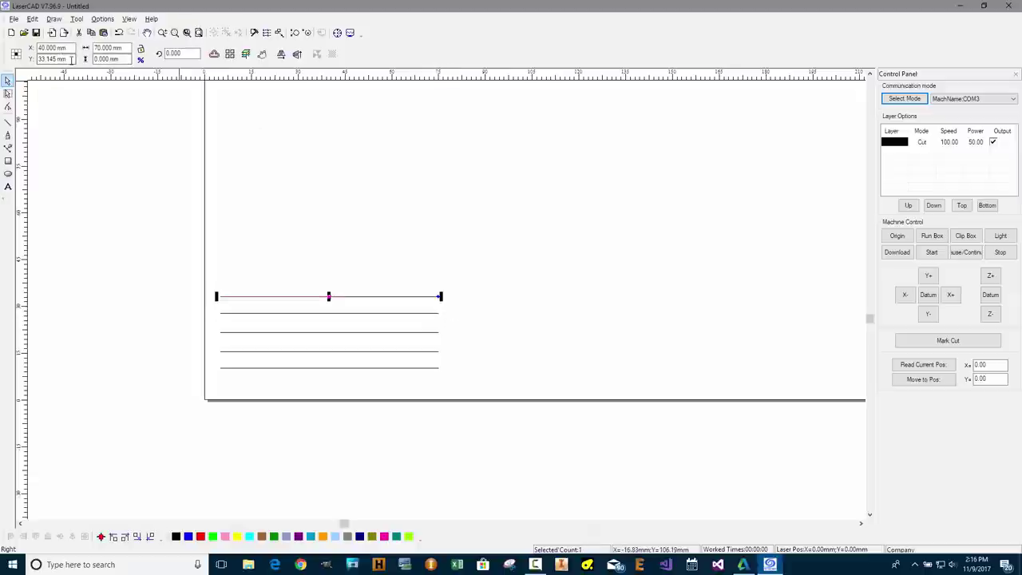
left_click_drag(217, 361, 456, 385)
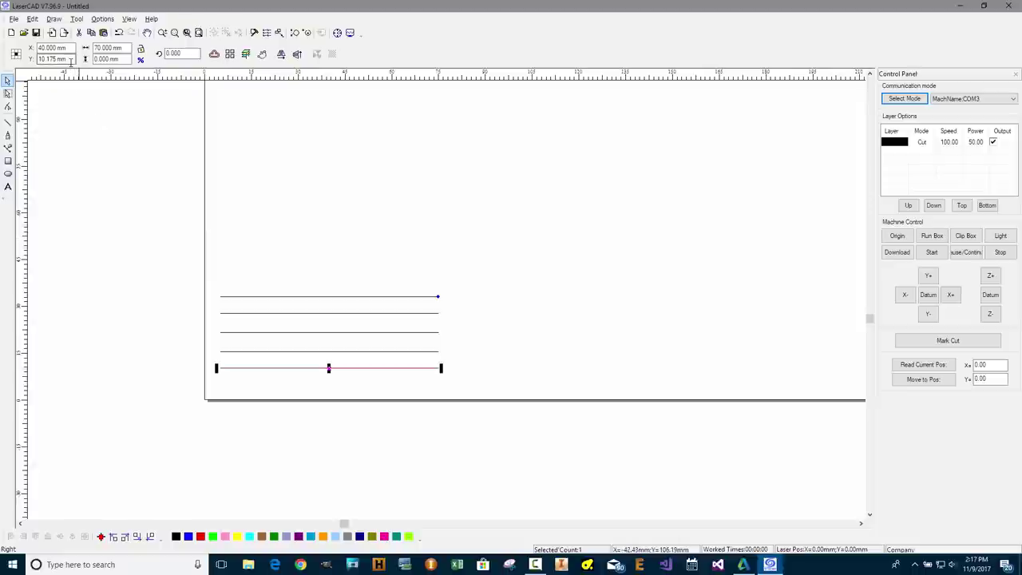
key("Return")
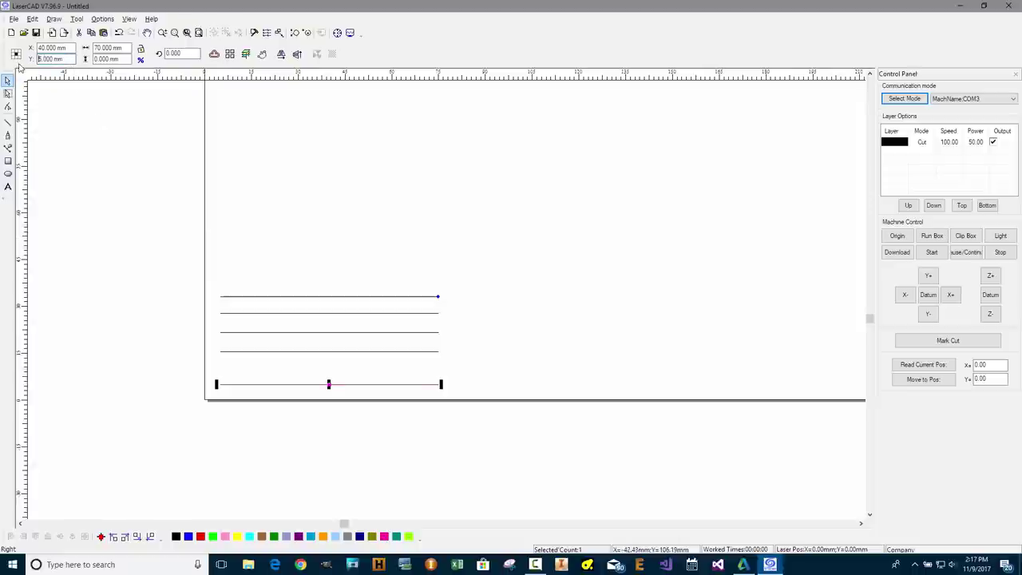
left_click_drag(215, 347, 452, 357)
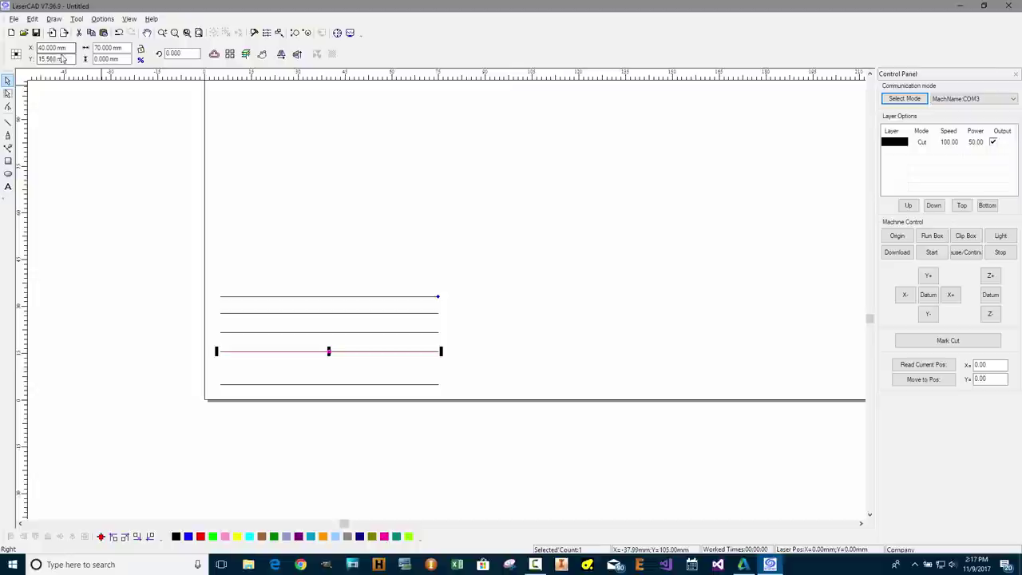
left_click_drag(67, 58, 16, 54)
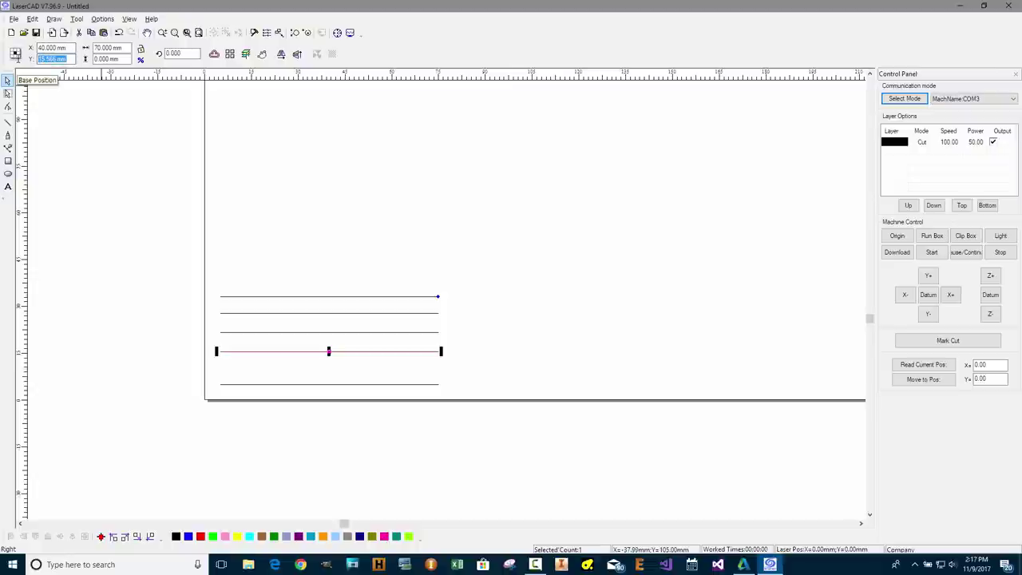
type("10")
key("Return")
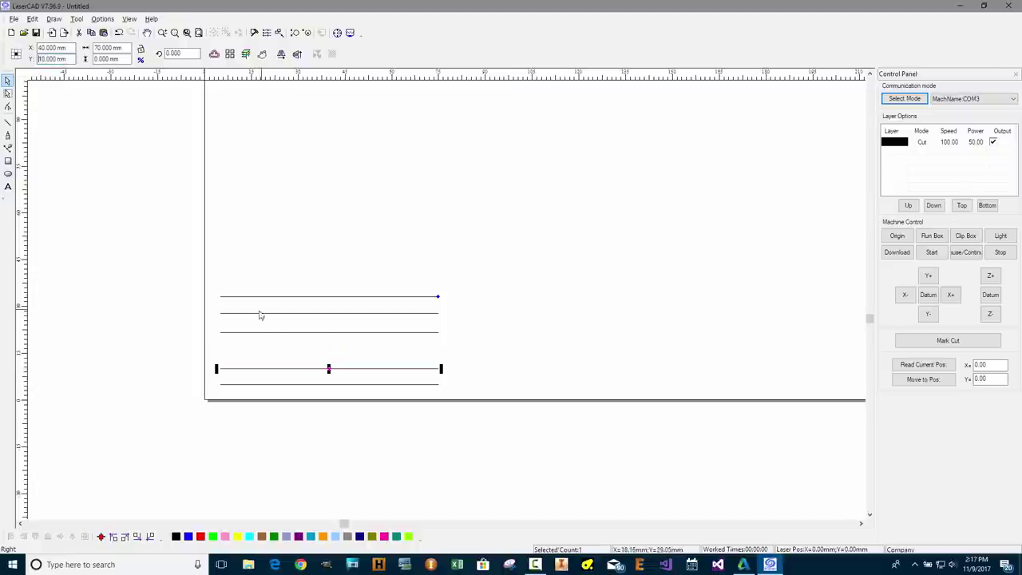
Step: Space the upper three lines by setting their Y positions to 15, 20 and 25 mm from lowest to highest
left_click(222, 332)
left_click_drag(69, 59, 29, 60)
type("15")
key("Return")
left_click(222, 313)
type("20")
key("Return")
left_click(315, 296)
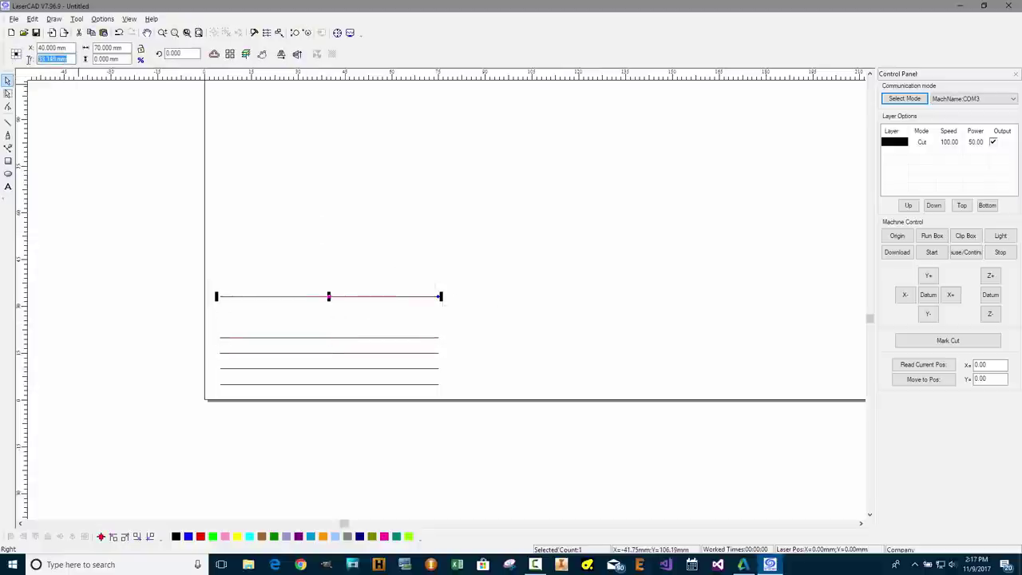
type("25")
key("Return")
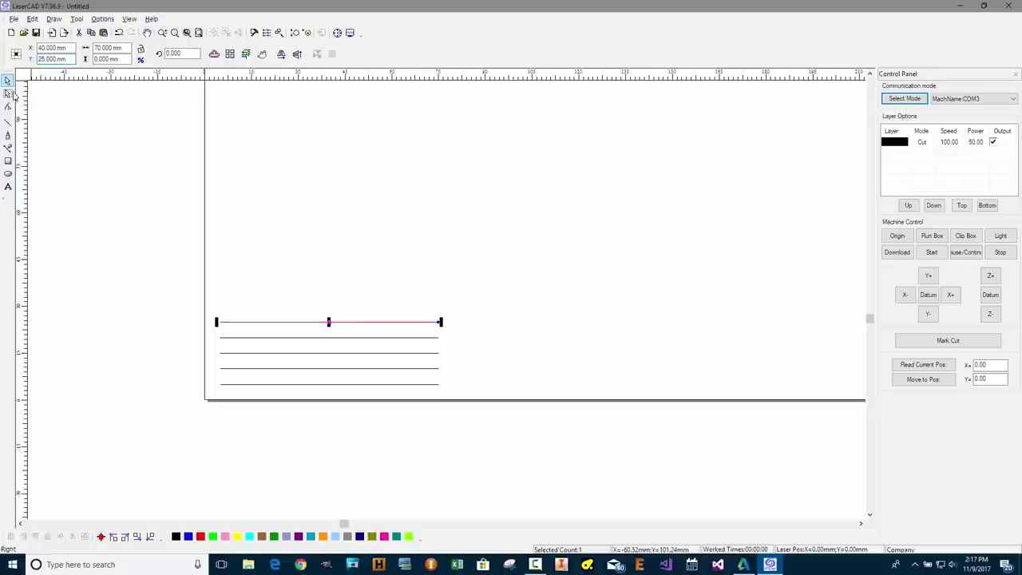
Step: Draw a rectangle about 67 mm wide over the five lines and stretch its lower edge to a height of about 28 mm
left_click(8, 160)
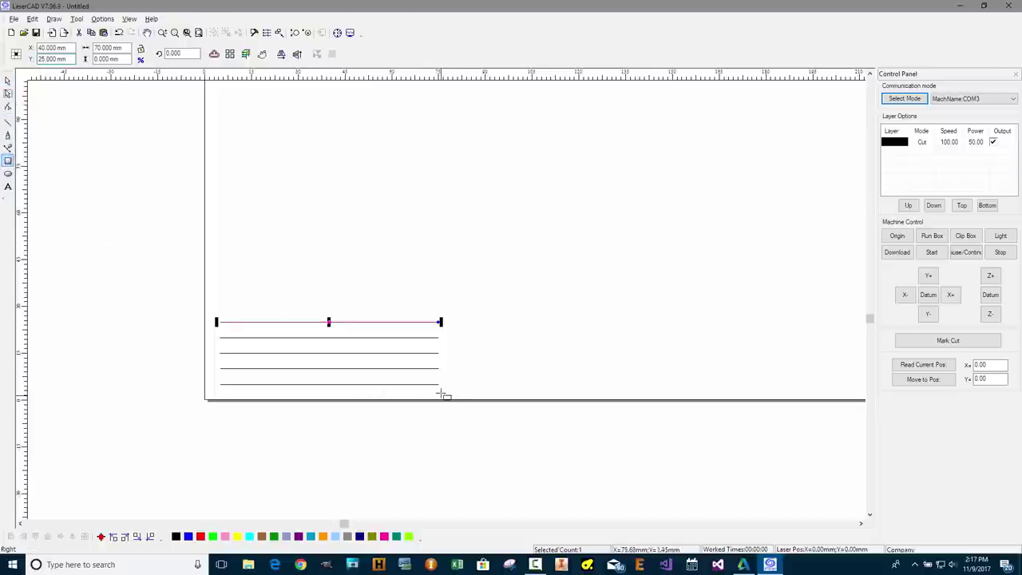
left_click_drag(441, 388, 406, 394)
key("Delete")
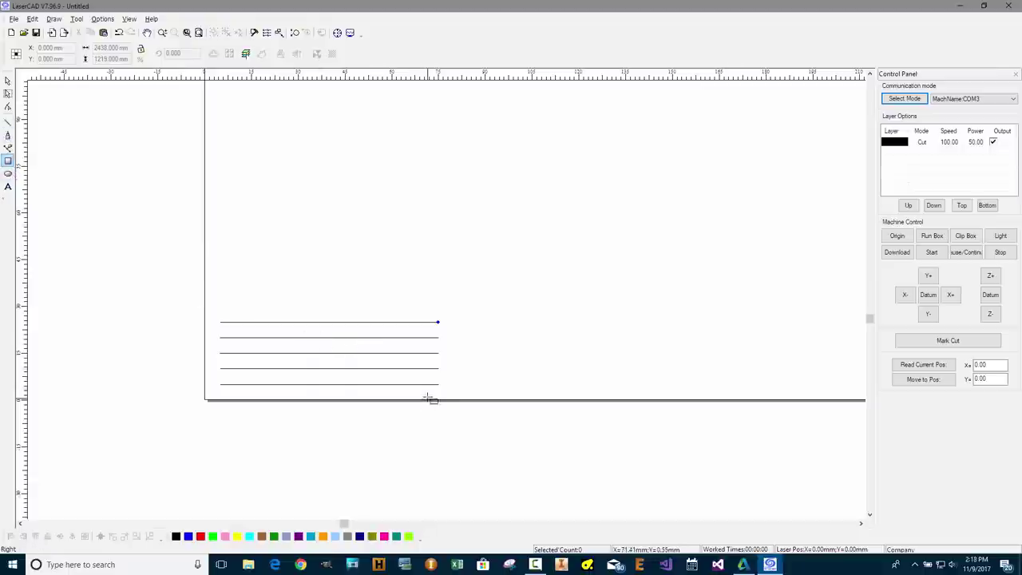
left_click_drag(436, 388, 226, 308)
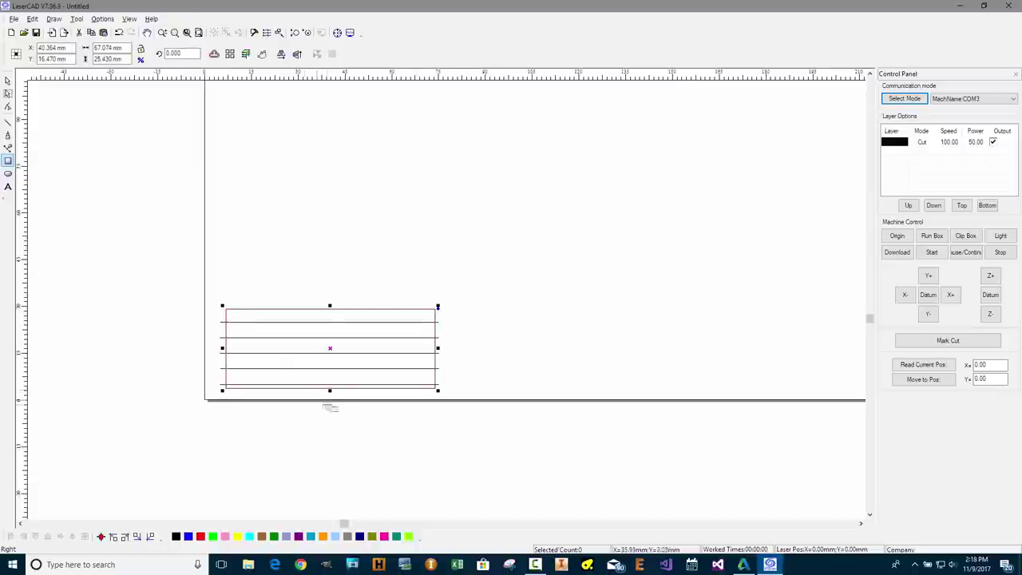
left_click_drag(330, 391, 331, 399)
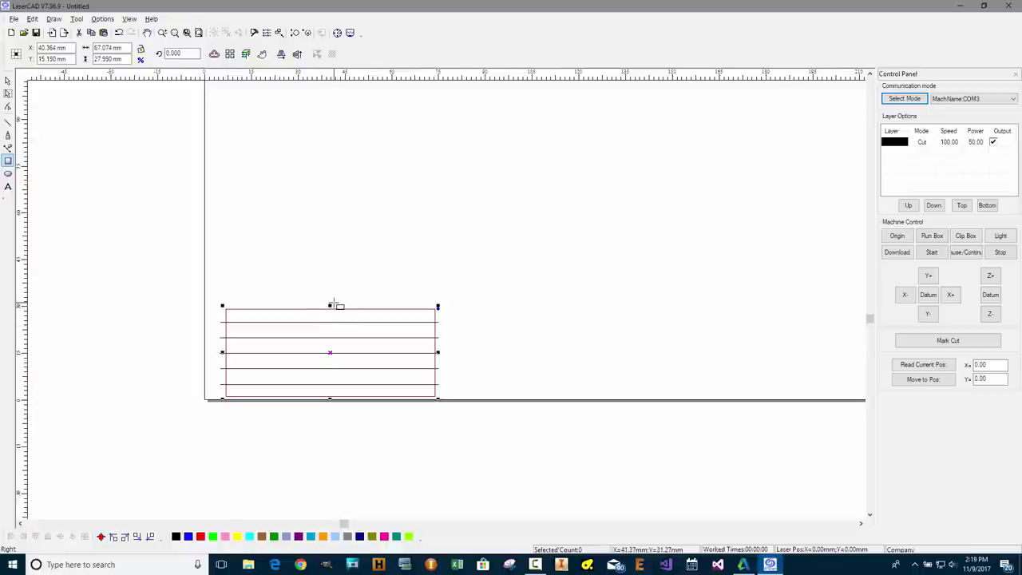
Step: Move the rectangle and all five lines together about 3 mm left and 1 mm up, and select the lowest line
left_click(7, 81)
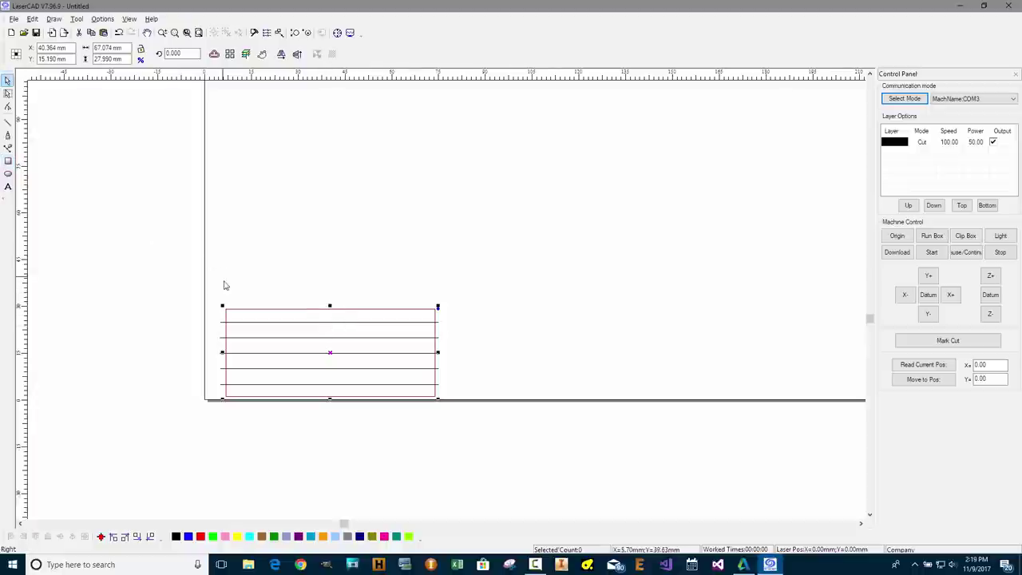
left_click_drag(213, 293, 335, 393)
left_click_drag(330, 353, 320, 349)
left_click(261, 295)
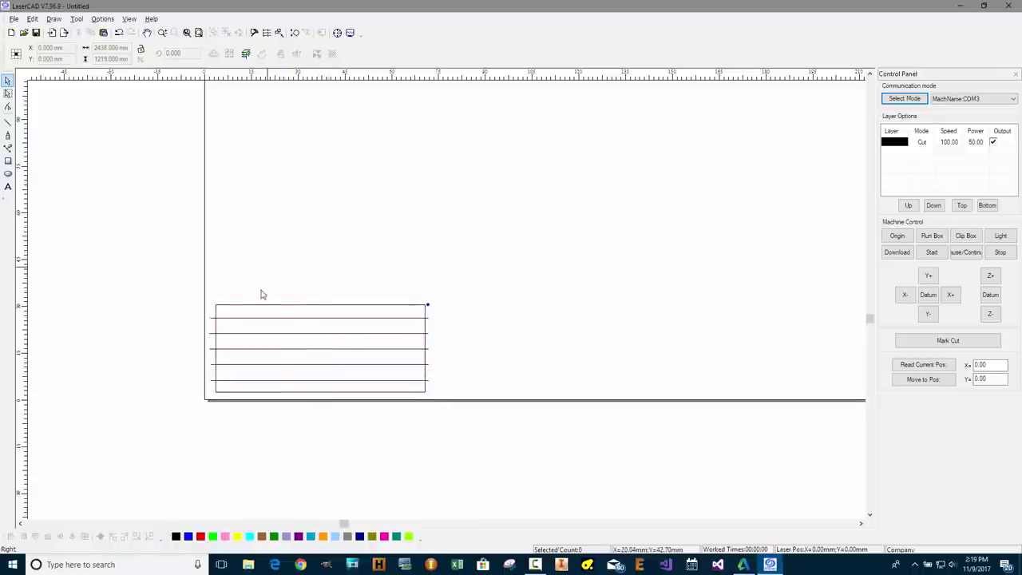
left_click(285, 382)
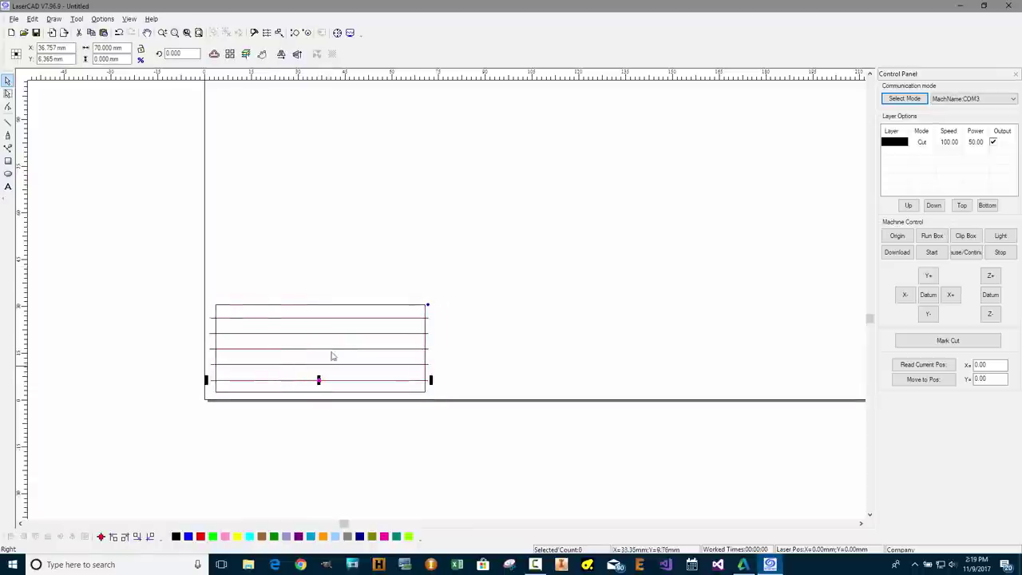
Step: Assign the lowest line to the blue layer and the line above it to the red layer
left_click(294, 308)
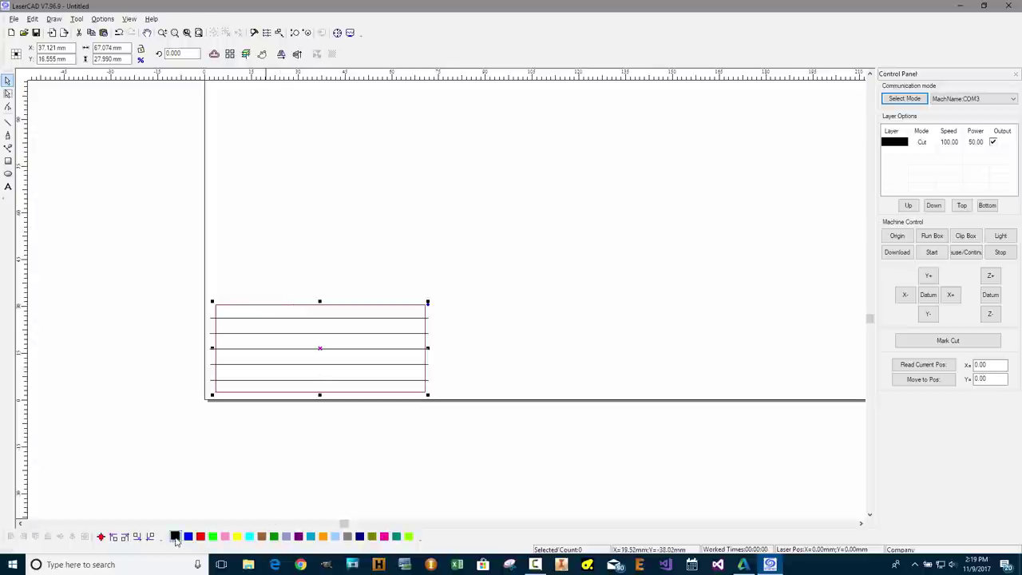
left_click(244, 382)
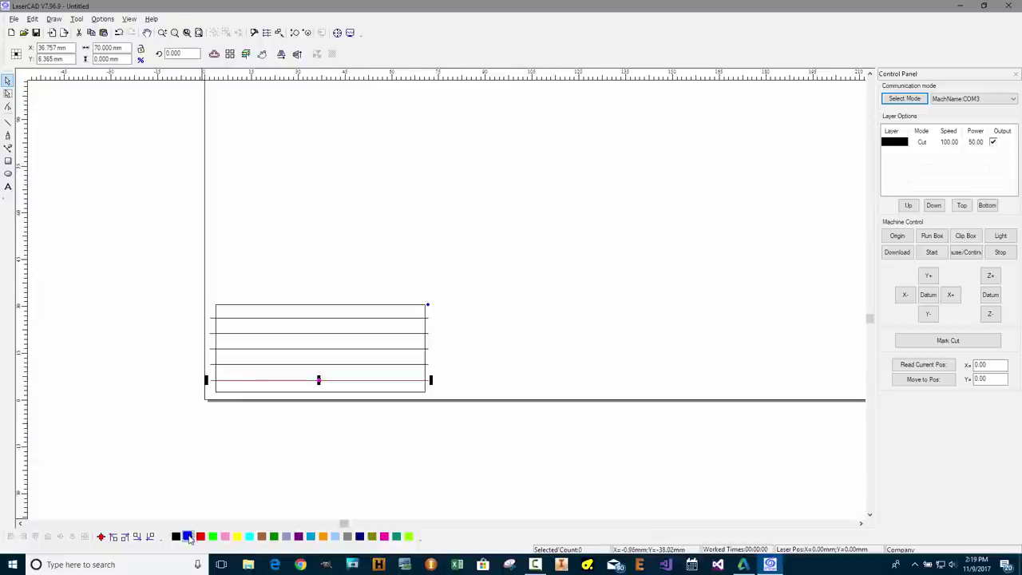
left_click(188, 537)
left_click(278, 397)
left_click(272, 365)
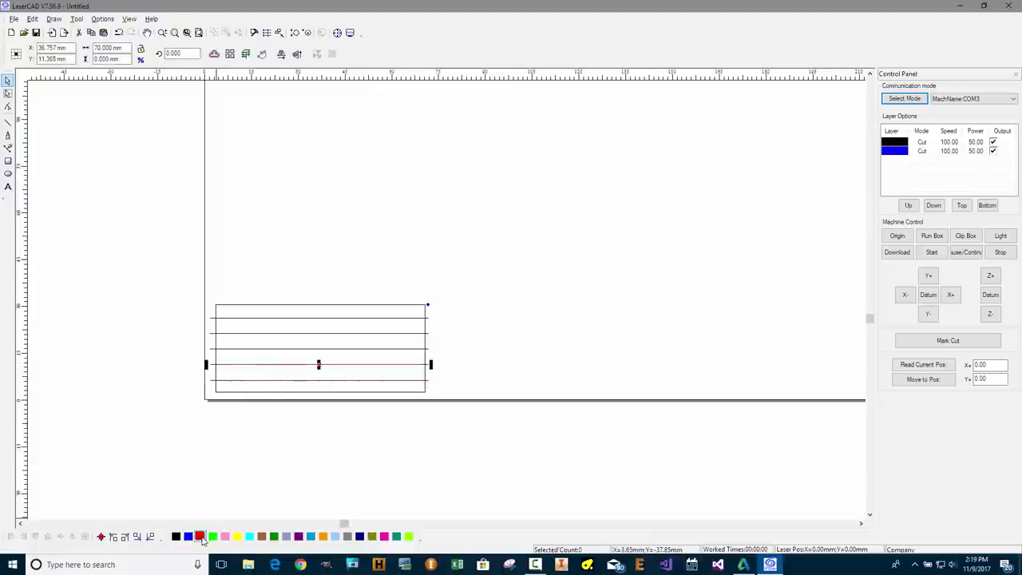
left_click(200, 536)
Step: Assign the middle line to the green layer and the fourth line from below to the pink layer
left_click(265, 353)
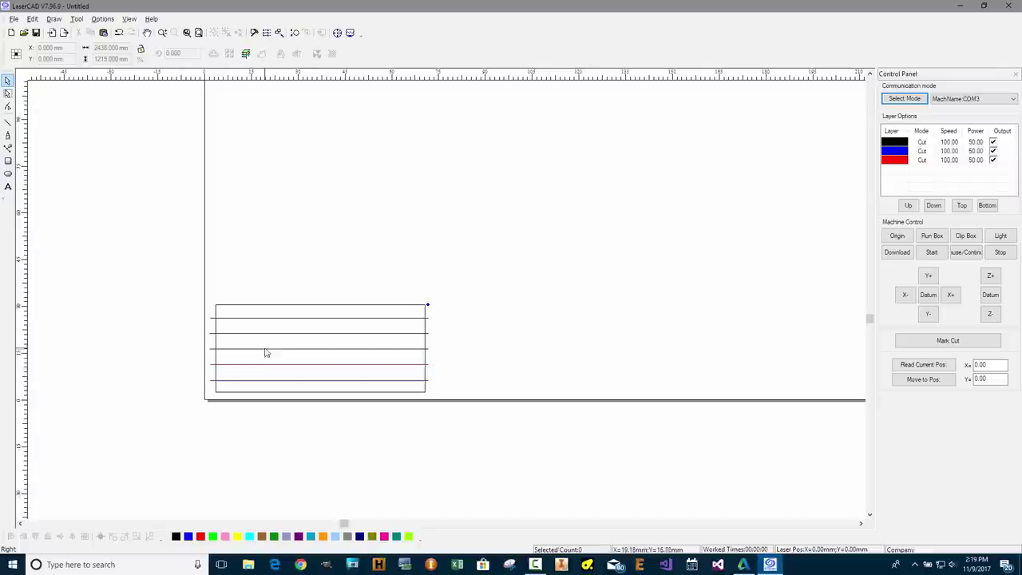
left_click_drag(264, 351, 198, 344)
left_click(232, 349)
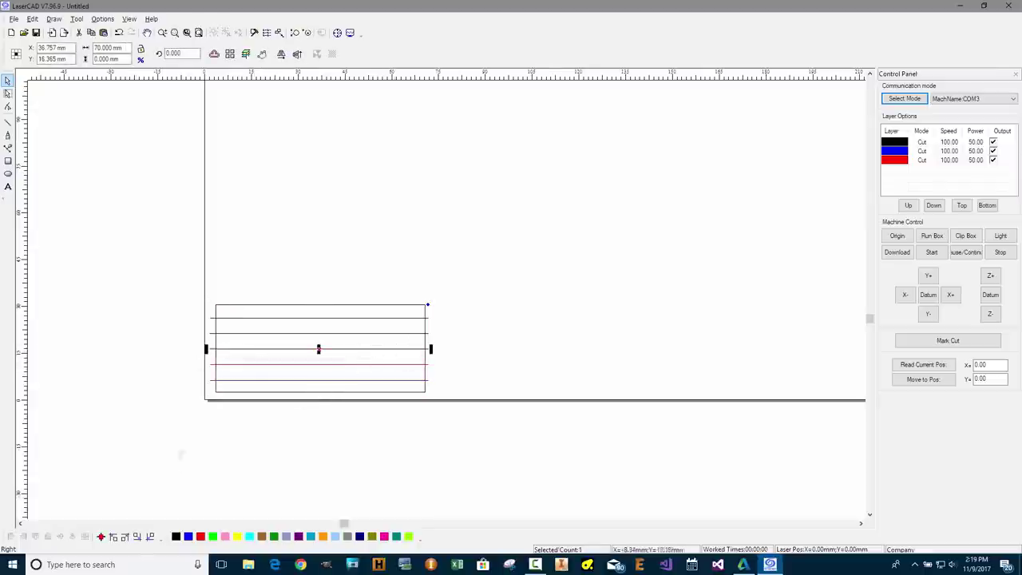
left_click(213, 537)
left_click(240, 333)
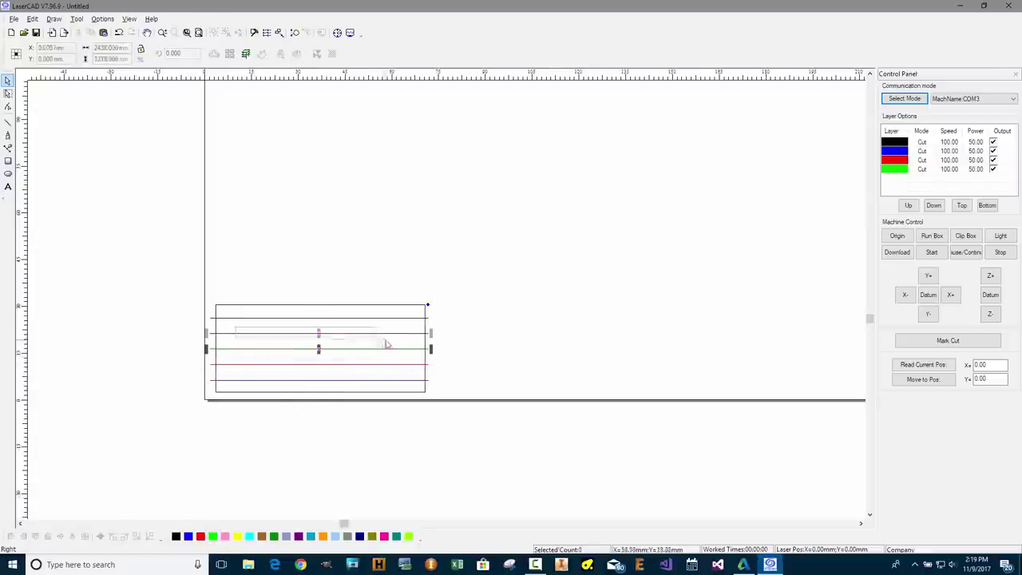
left_click(225, 537)
Step: Assign the topmost line to the yellow layer
left_click_drag(243, 312, 416, 330)
left_click(237, 538)
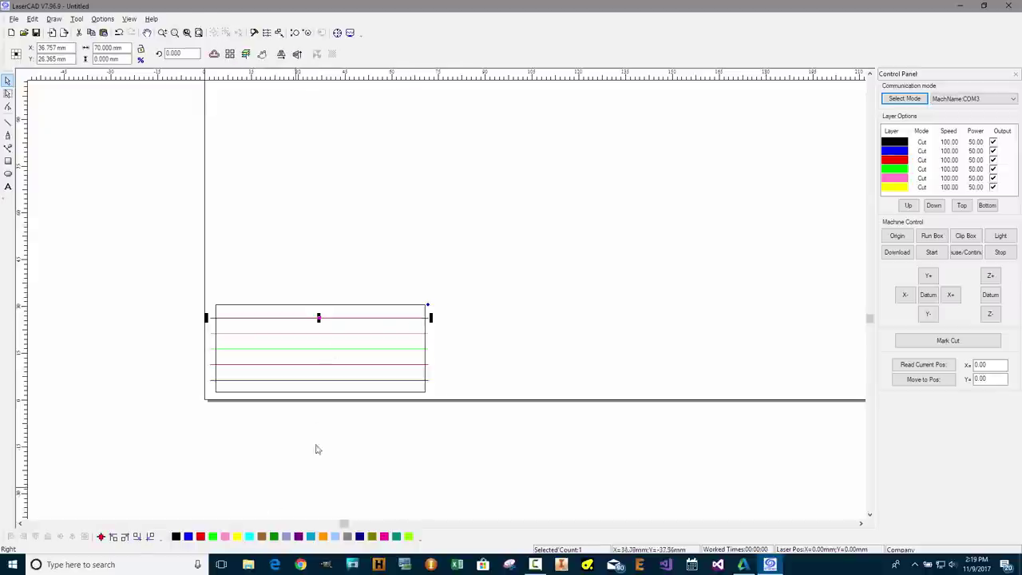
left_click(297, 285)
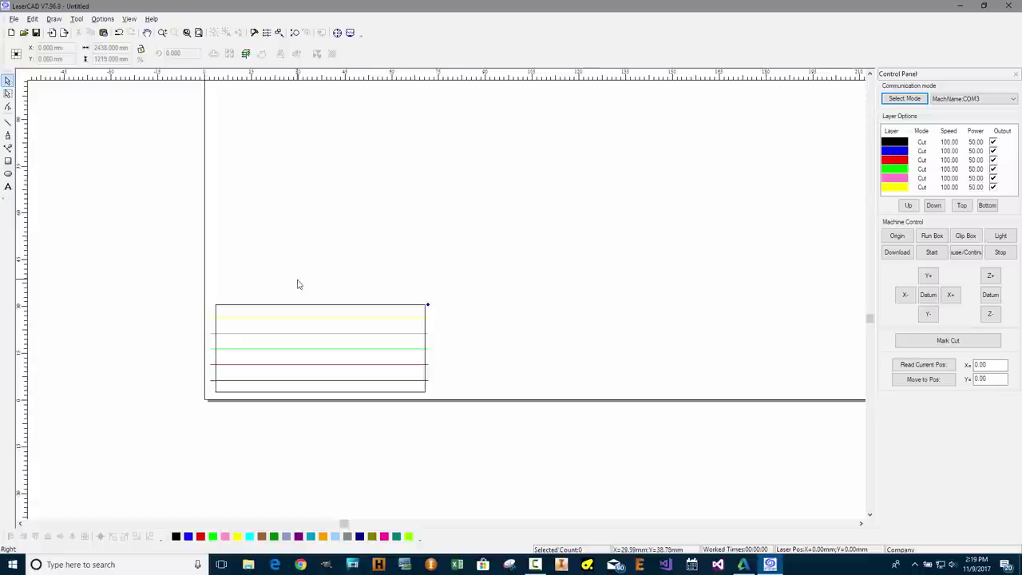
Step: Change the topmost line to the cyan layer
left_click(313, 318)
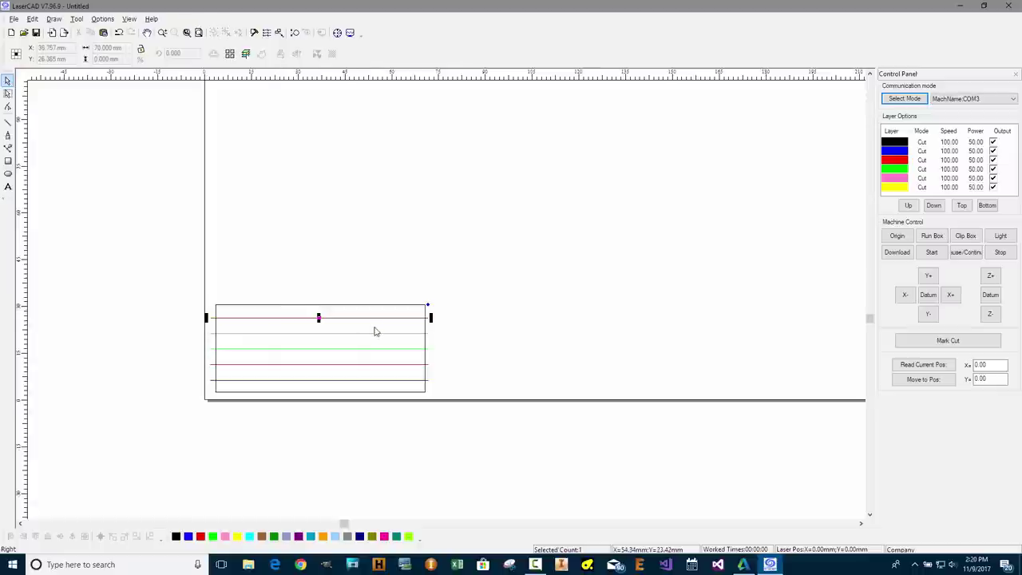
left_click(249, 537)
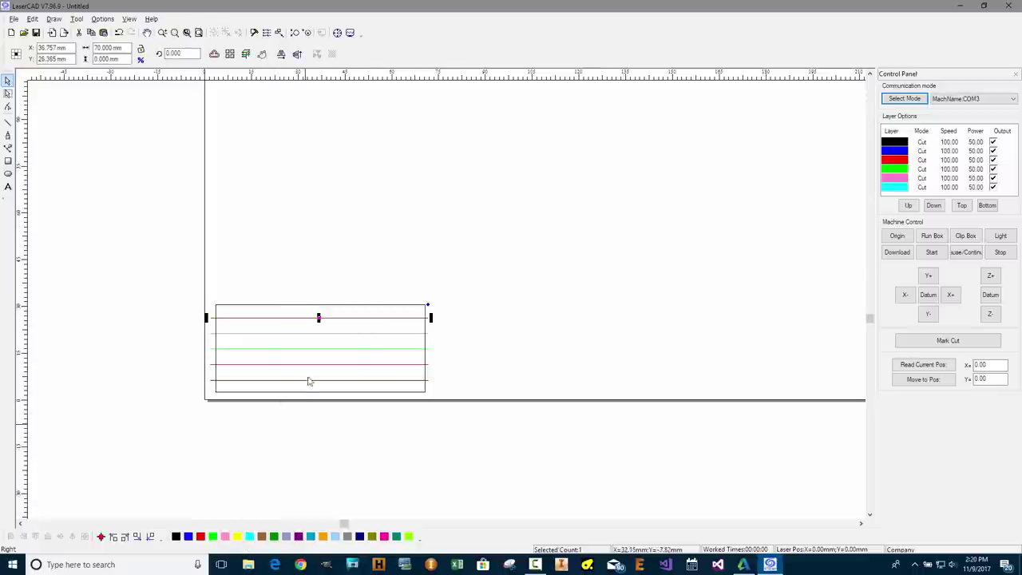
left_click(302, 275)
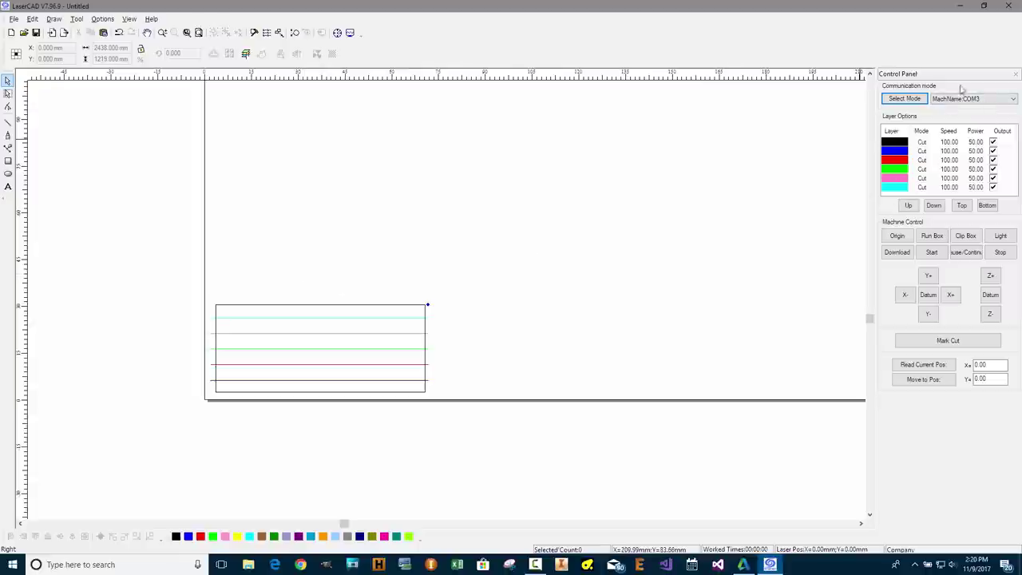
Step: Move the black layer to the end of the layer order so the rectangle is cut last
double_click(942, 142)
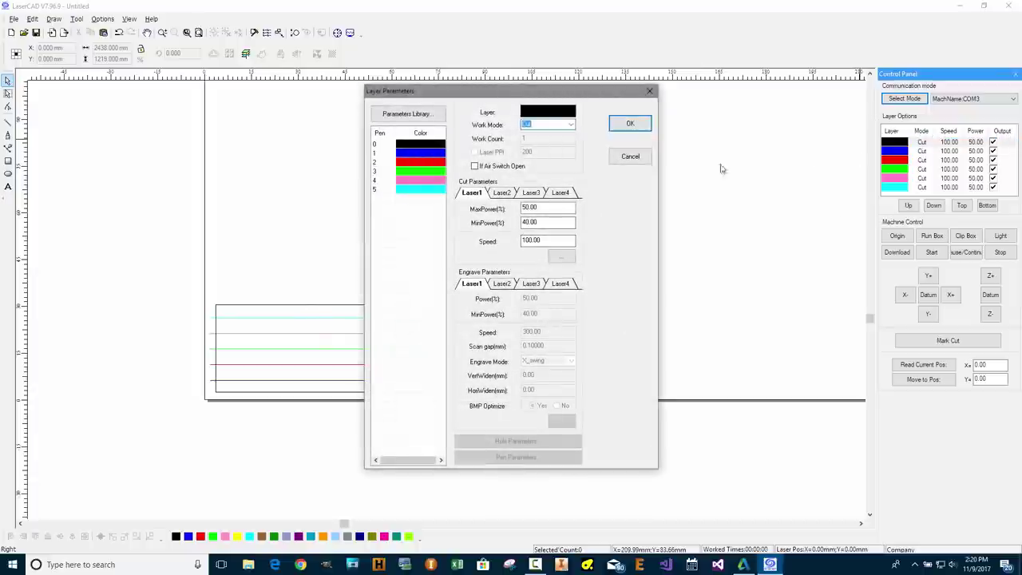
left_click(630, 157)
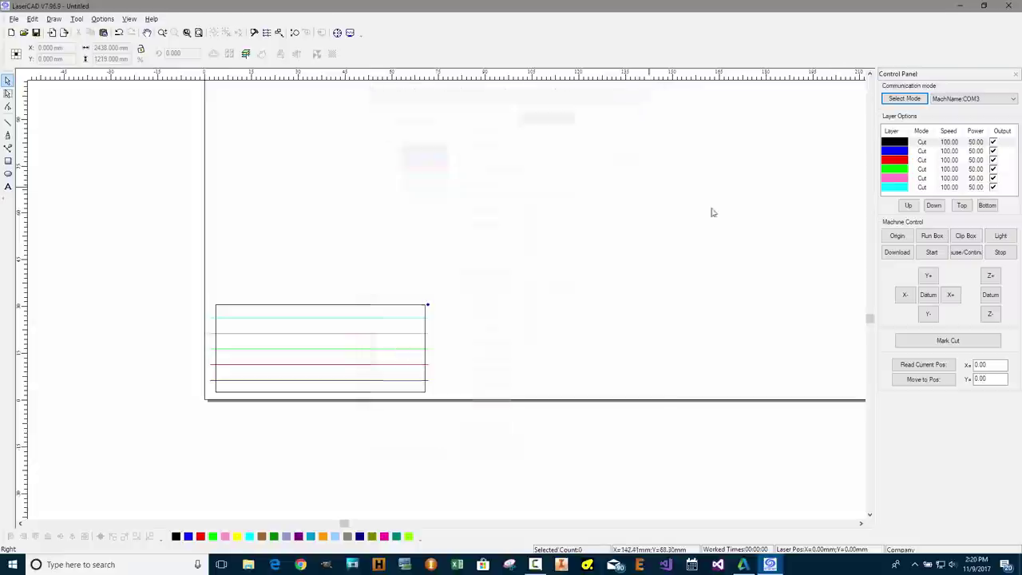
left_click(918, 143)
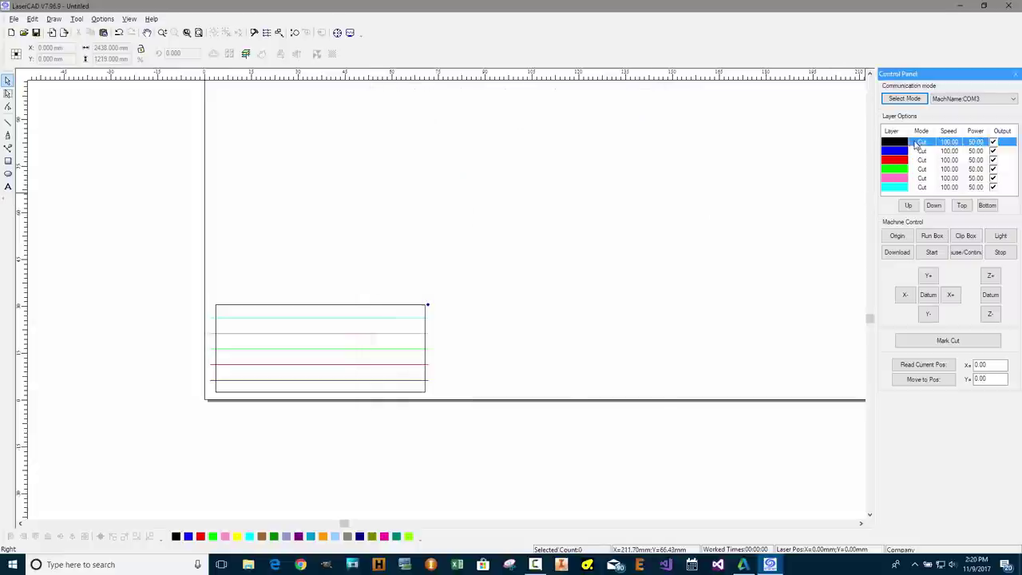
left_click(931, 210)
left_click(931, 209)
left_click(931, 210)
left_click(932, 209)
left_click(932, 209)
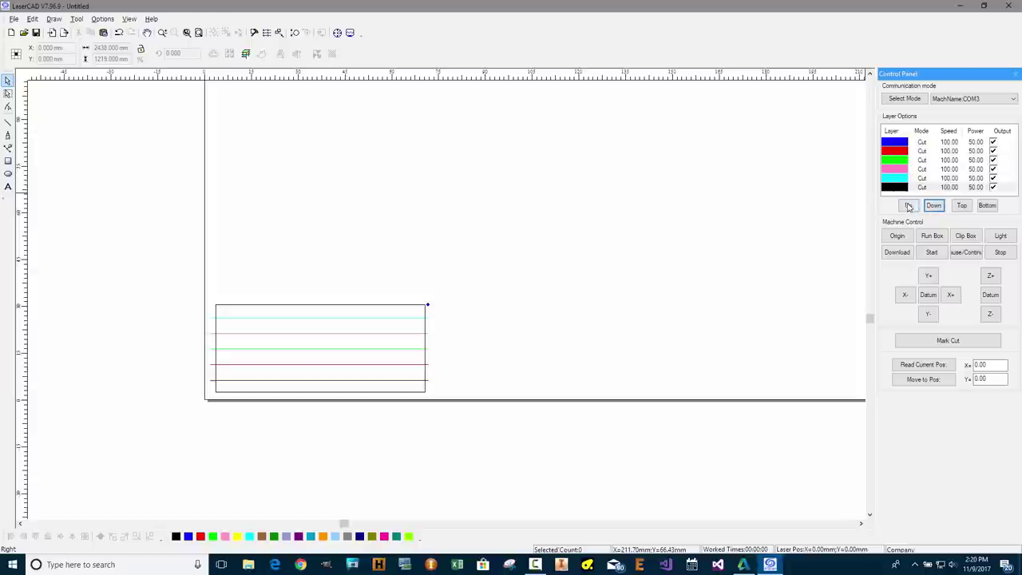
Step: Set the blue layer's cut speed to 6 and its maximum power to 80%
double_click(900, 143)
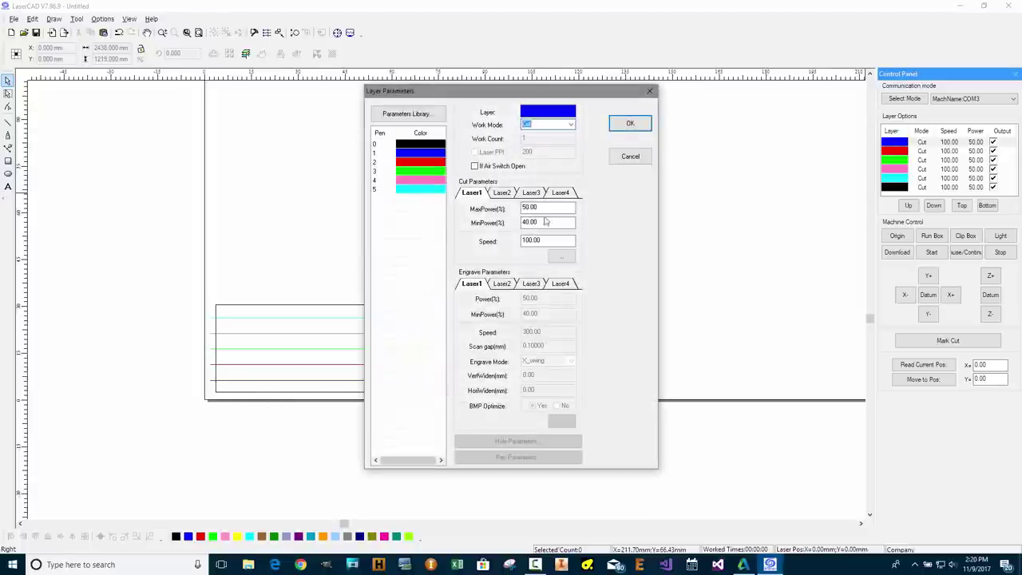
key("Tab")
key("Tab")
key("Tab")
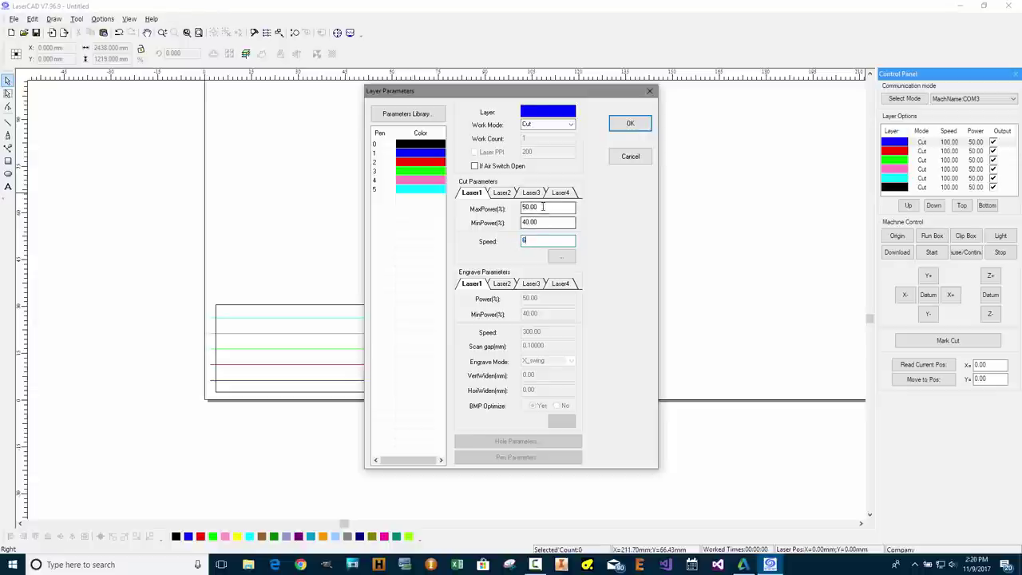
left_click_drag(542, 208, 503, 208)
type("80")
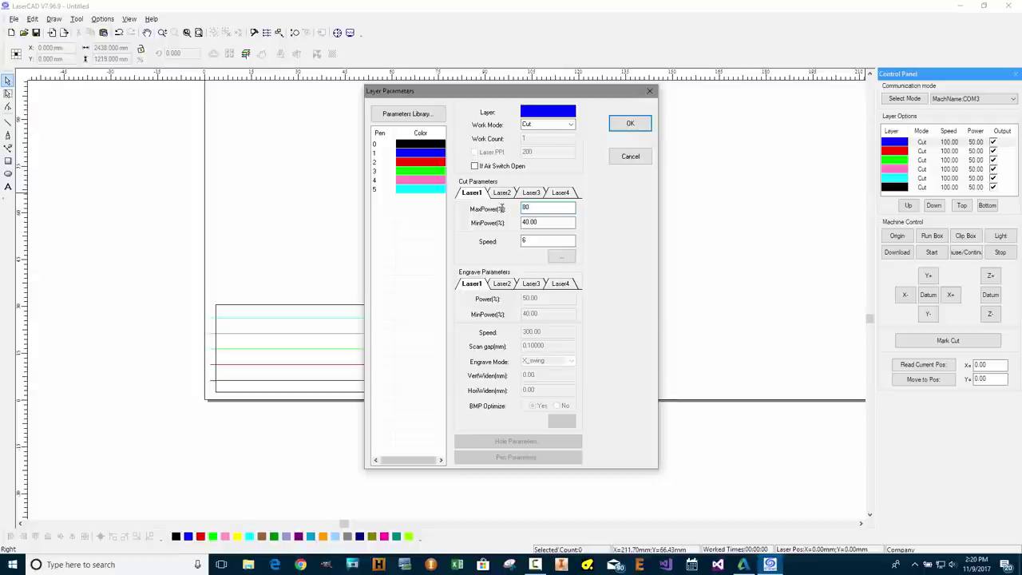
left_click(627, 125)
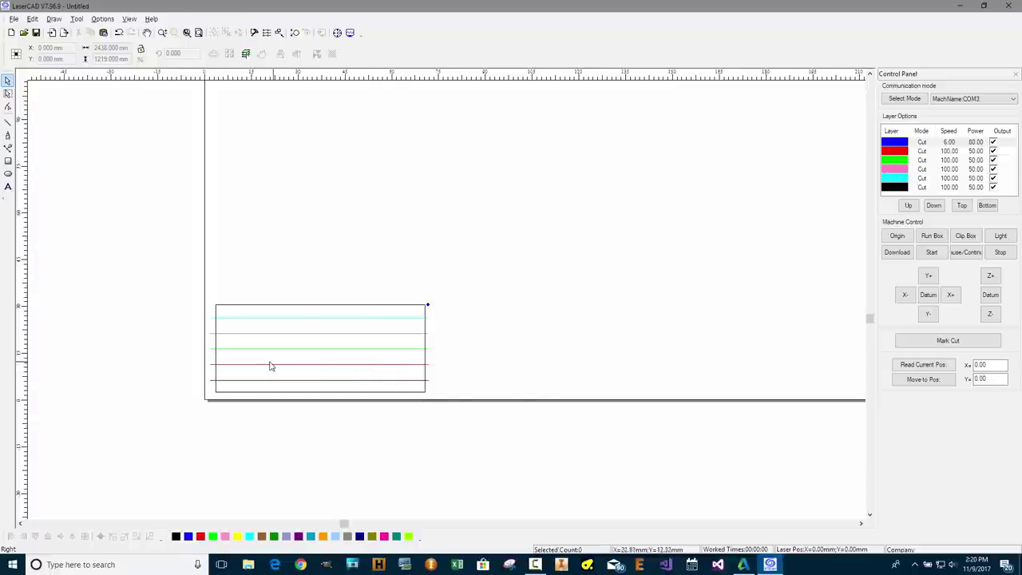
Step: Set the red layer's cut speed to 7 and its maximum power to 80%
double_click(921, 152)
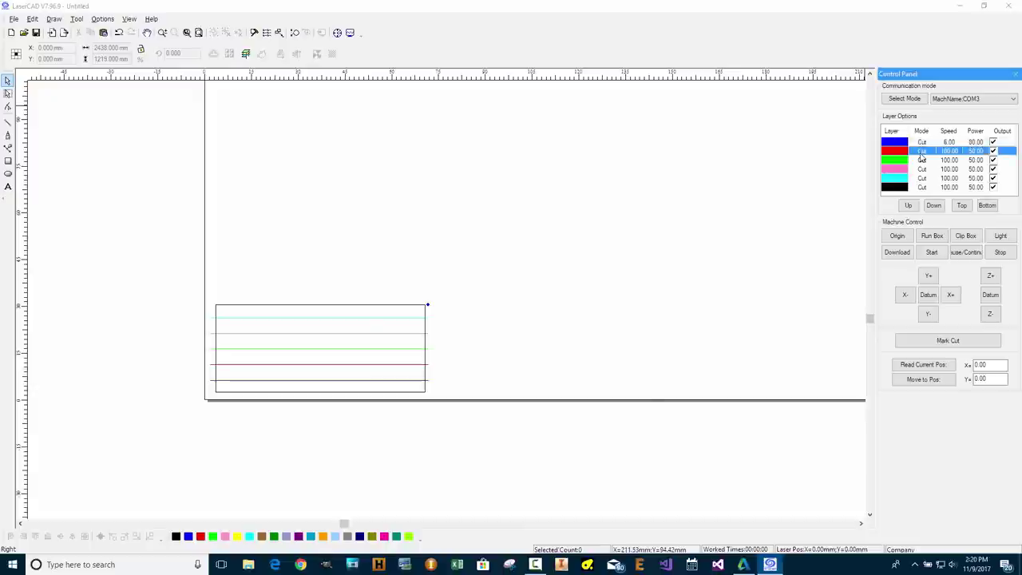
left_click(545, 240)
left_click_drag(545, 240, 483, 242)
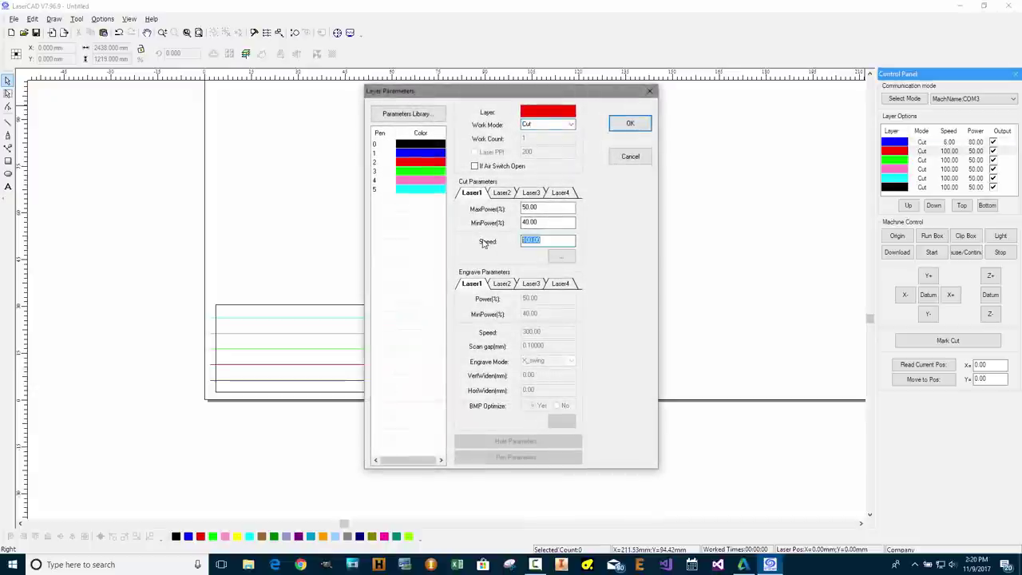
left_click(630, 124)
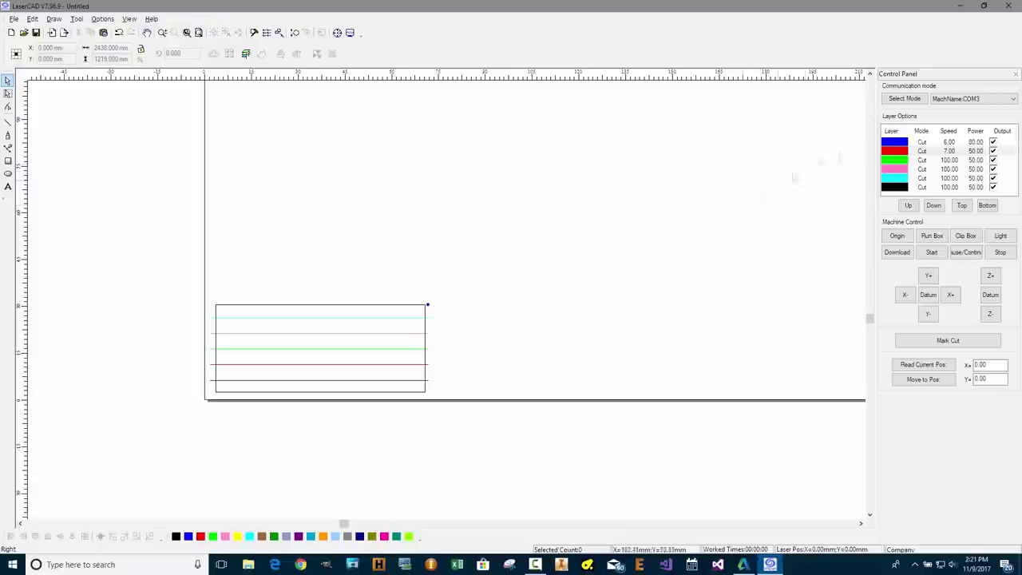
double_click(945, 153)
left_click_drag(541, 208, 493, 208)
key("Return")
Step: Set the green layer's maximum power to 80% and its cut speed to 8
double_click(920, 160)
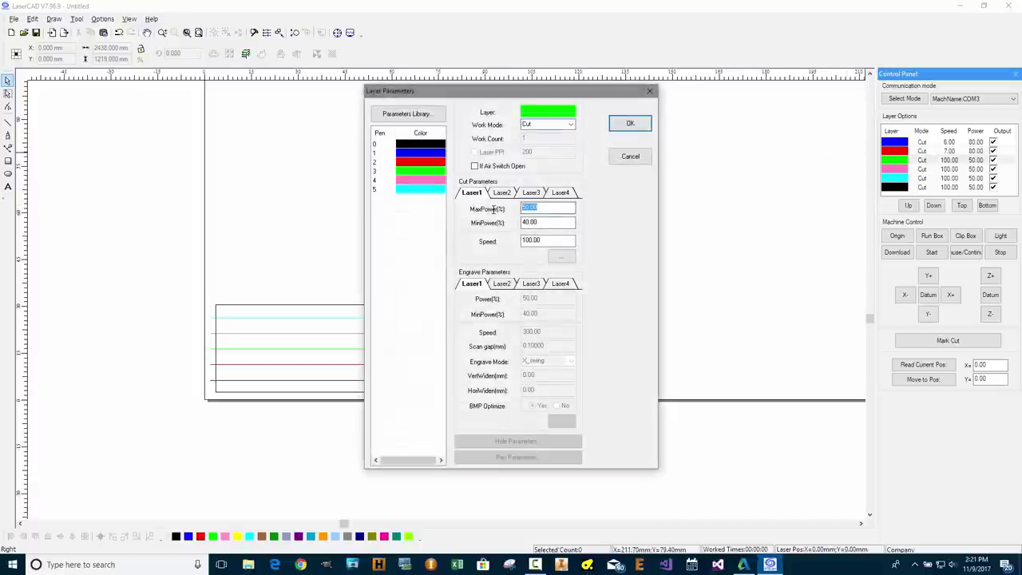
type("80")
left_click_drag(559, 240, 504, 241)
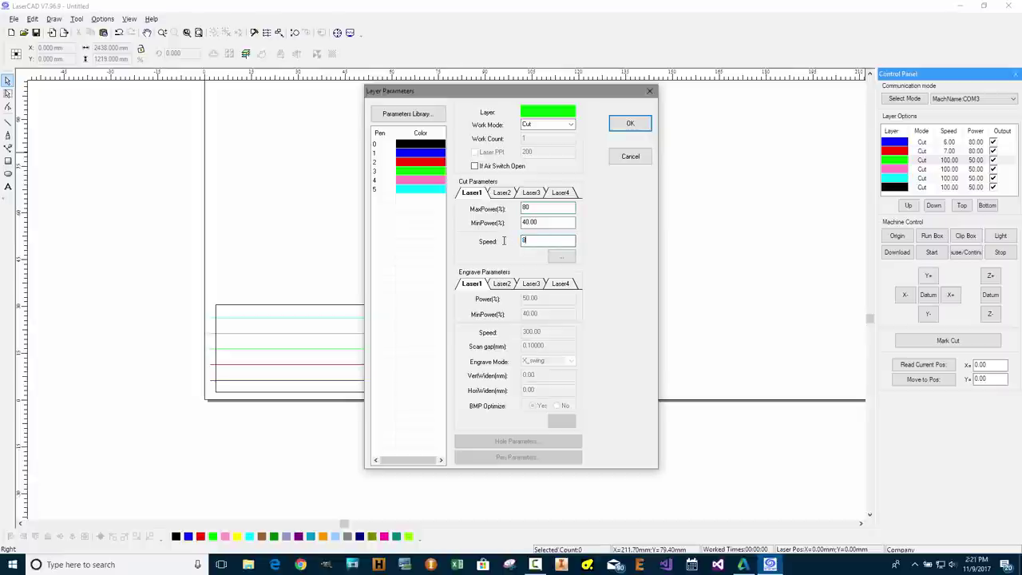
type("8")
key("Return")
Step: Set the pink layer's maximum power to 80% and its cut speed to 9
left_click(922, 170)
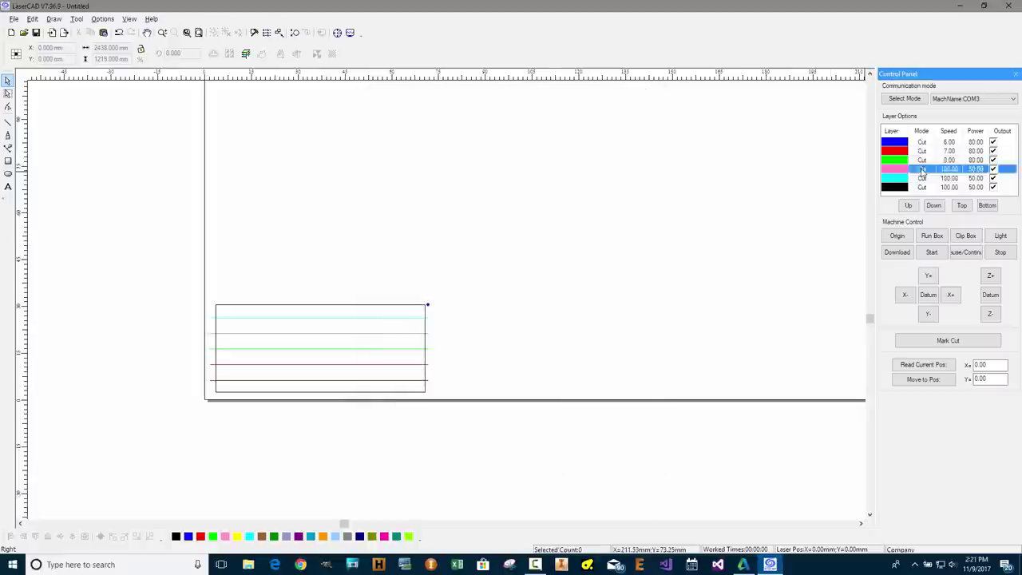
double_click(922, 170)
left_click_drag(559, 208, 495, 209)
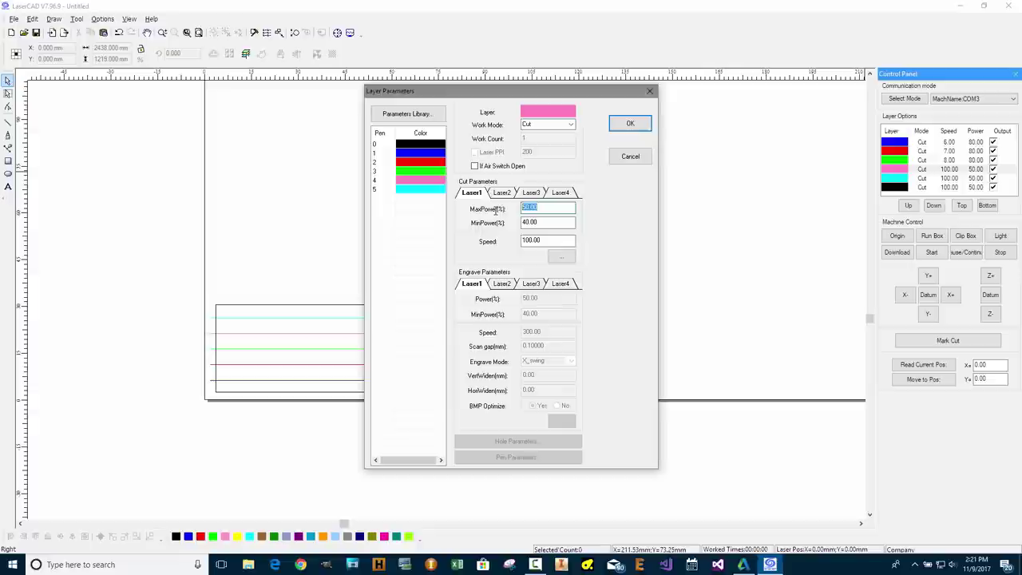
type("80")
left_click_drag(563, 240, 502, 240)
left_click(630, 124)
Step: Set the cyan layer's maximum power to 80% and its cut speed to 10
double_click(922, 178)
left_click_drag(563, 207, 504, 207)
type("80")
left_click_drag(542, 240, 501, 241)
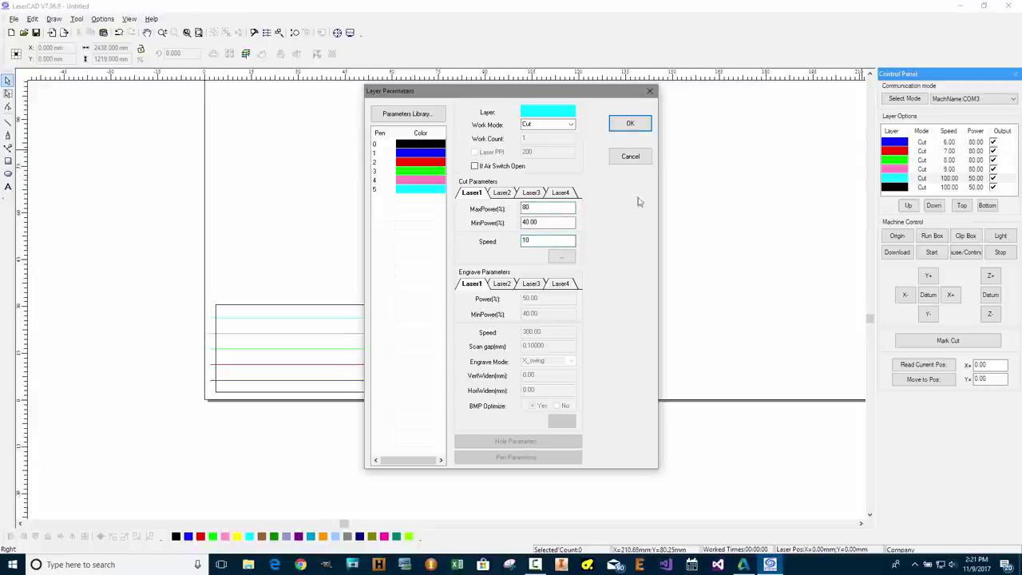
left_click(635, 125)
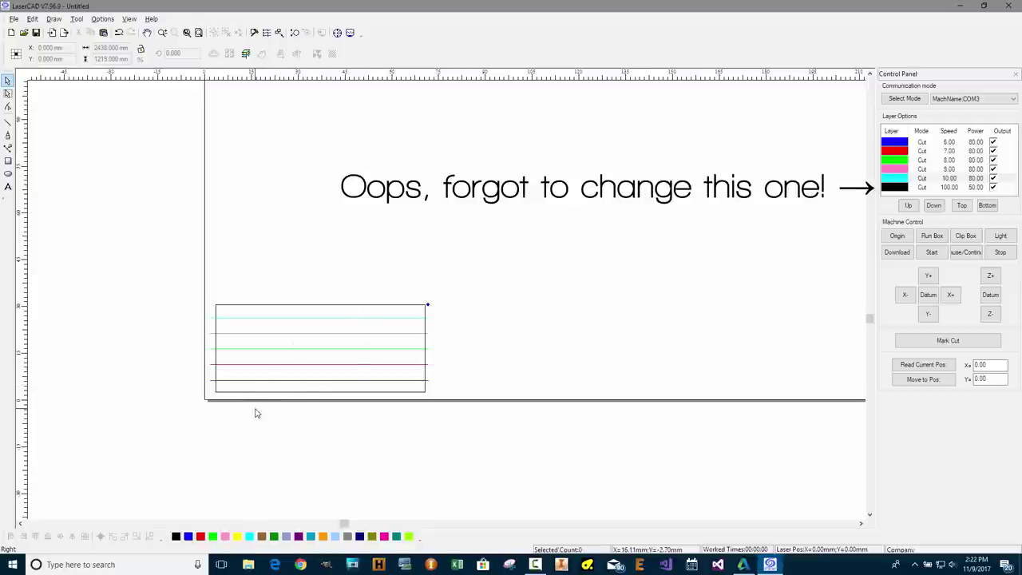
scroll(239, 425, "down", 1)
scroll(237, 425, "down", 3)
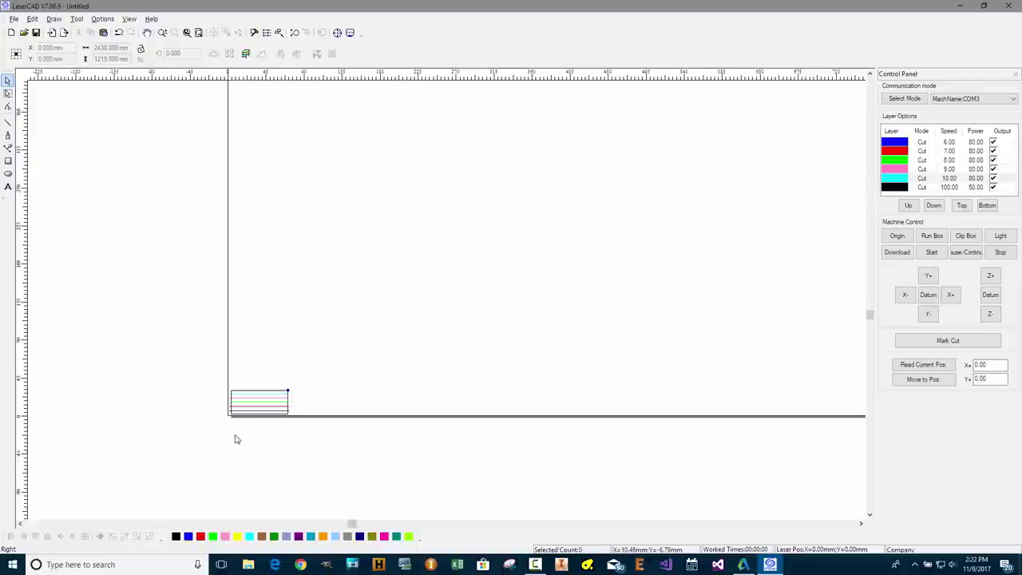
scroll(237, 431, "down", 3)
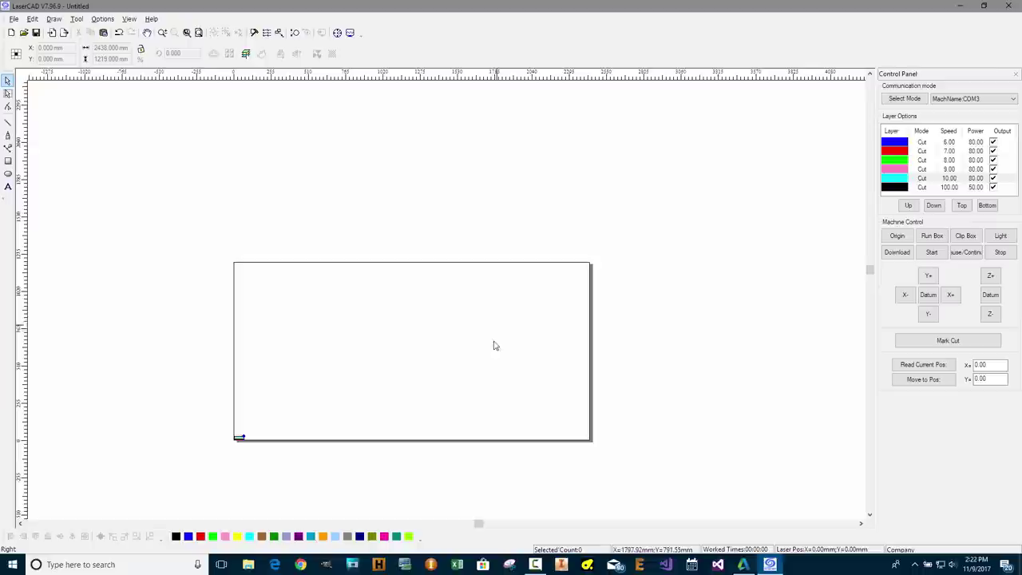
scroll(229, 448, "up", 5)
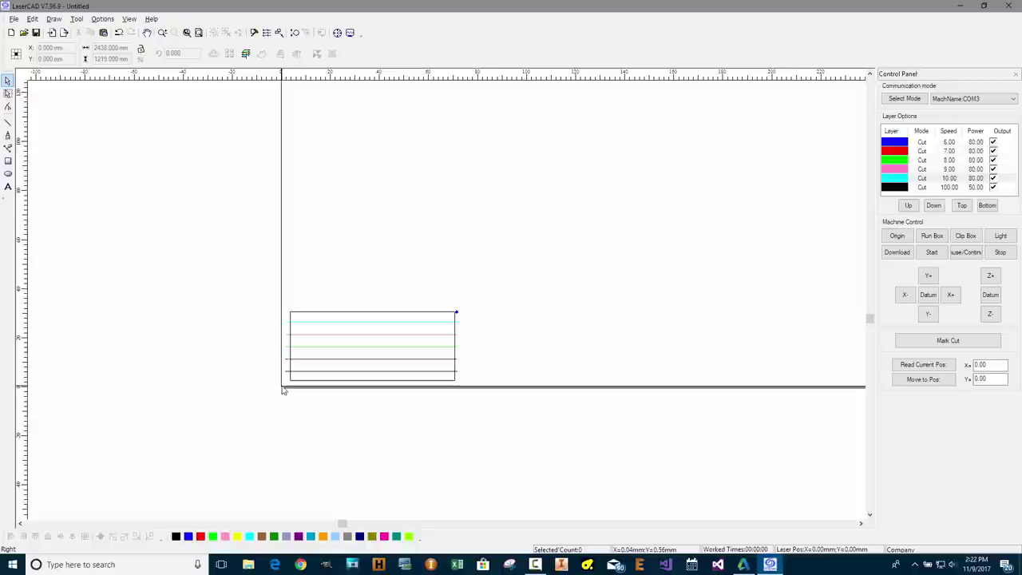
scroll(188, 439, "down", 3)
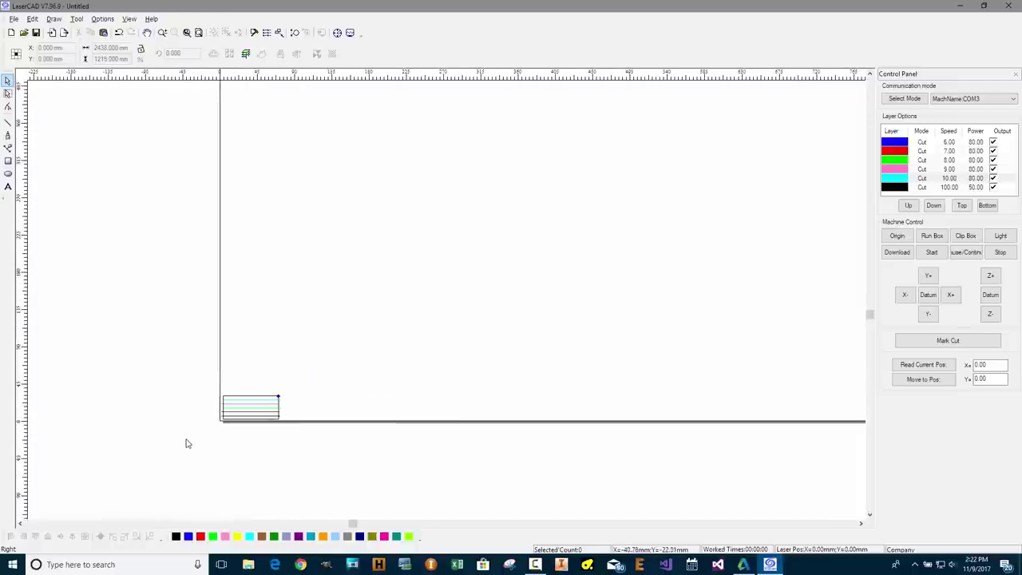
scroll(202, 439, "down", 3)
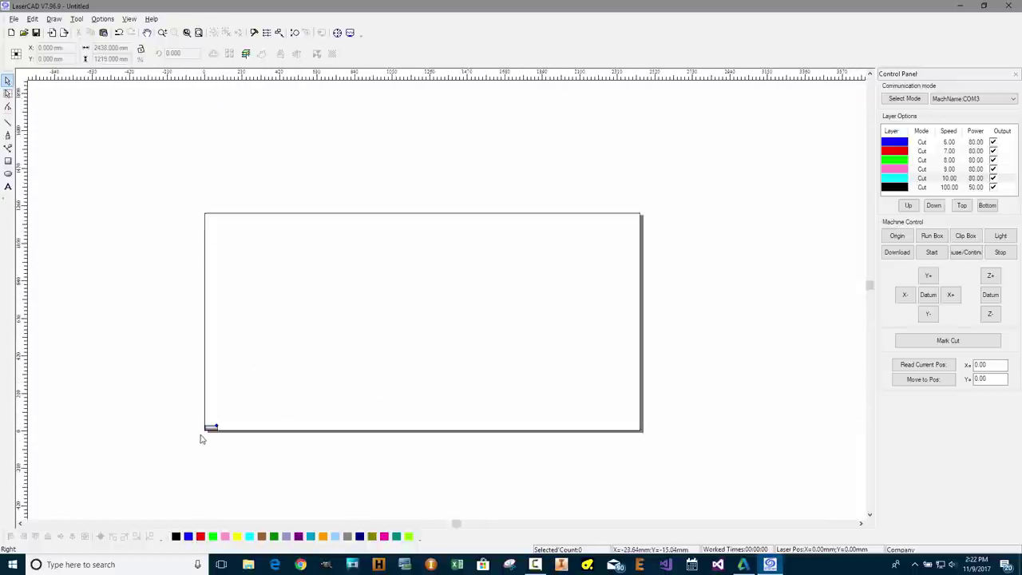